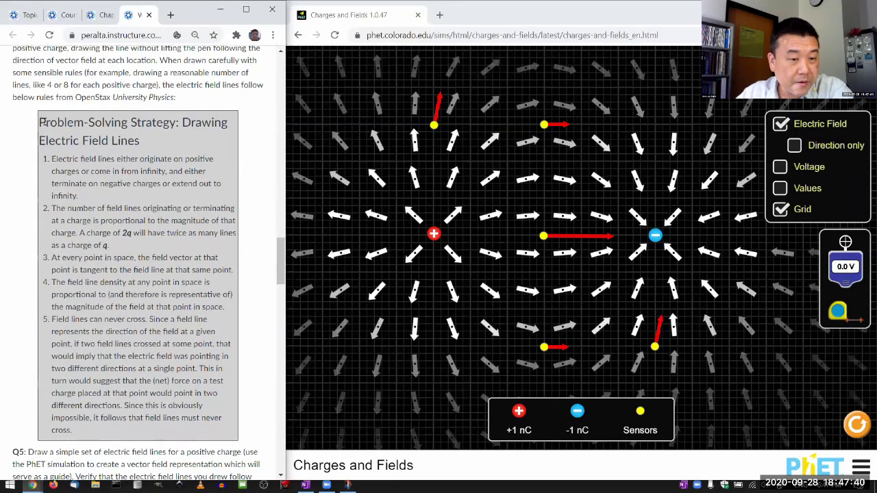
Step: Highlight and clear the strategy text, then return all five yellow sensors to the Sensors toolbox
left_click_drag(40, 125, 200, 418)
left_click(199, 418)
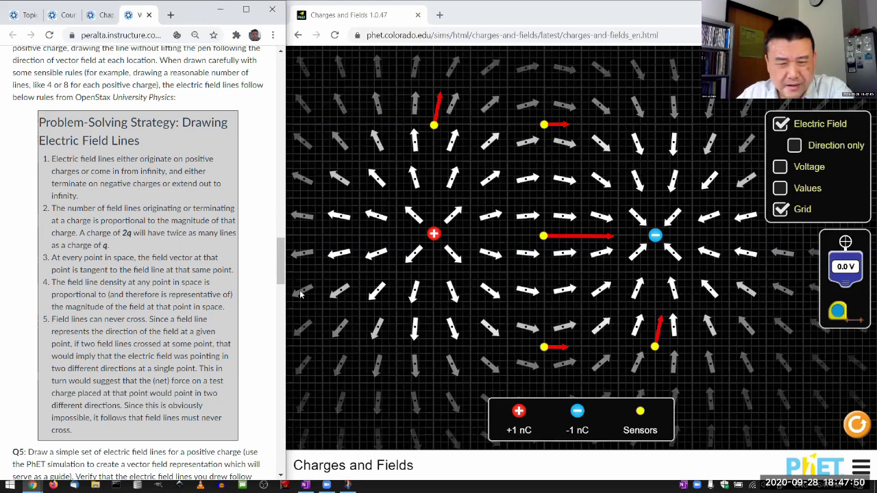
left_click_drag(435, 126, 629, 423)
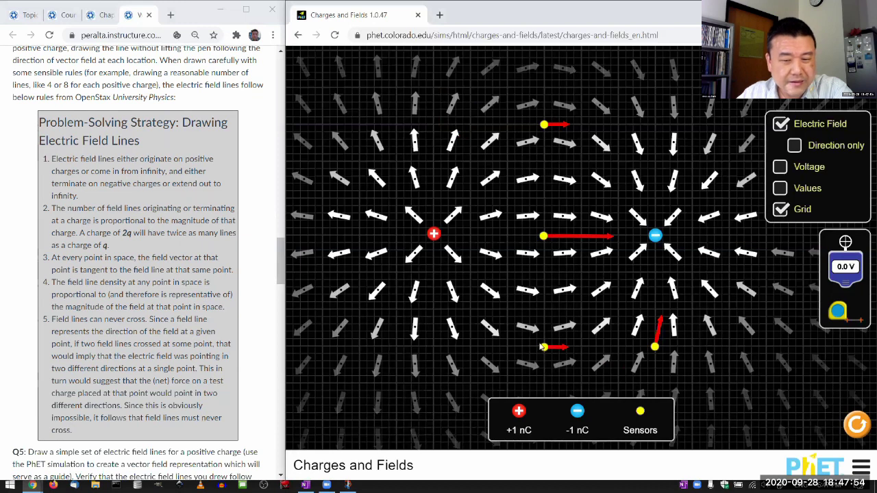
left_click_drag(544, 348, 641, 411)
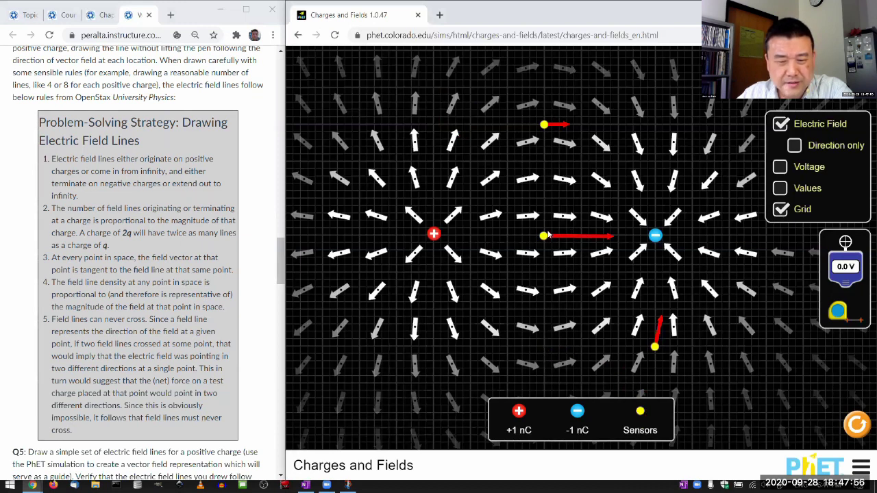
left_click_drag(544, 236, 621, 418)
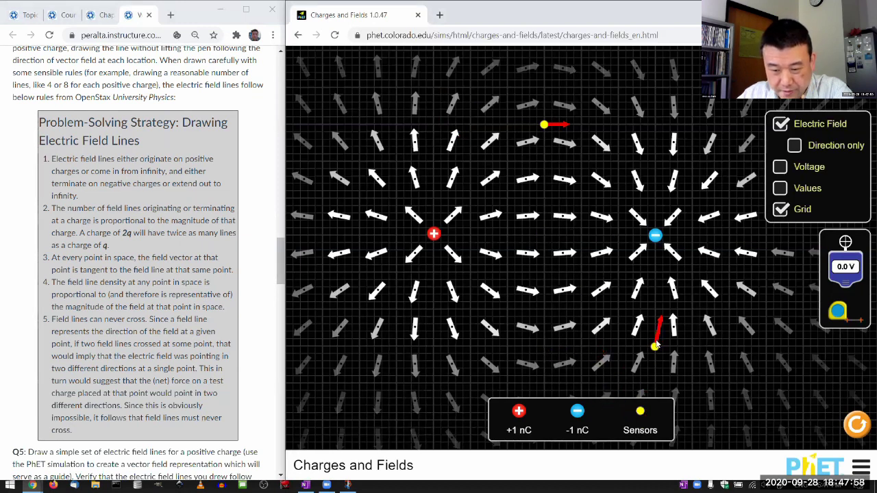
left_click_drag(655, 346, 644, 416)
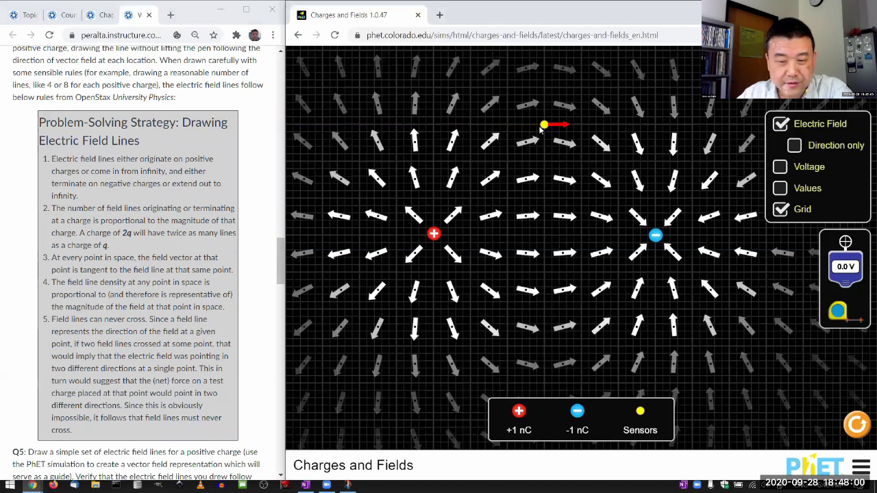
left_click_drag(543, 124, 641, 421)
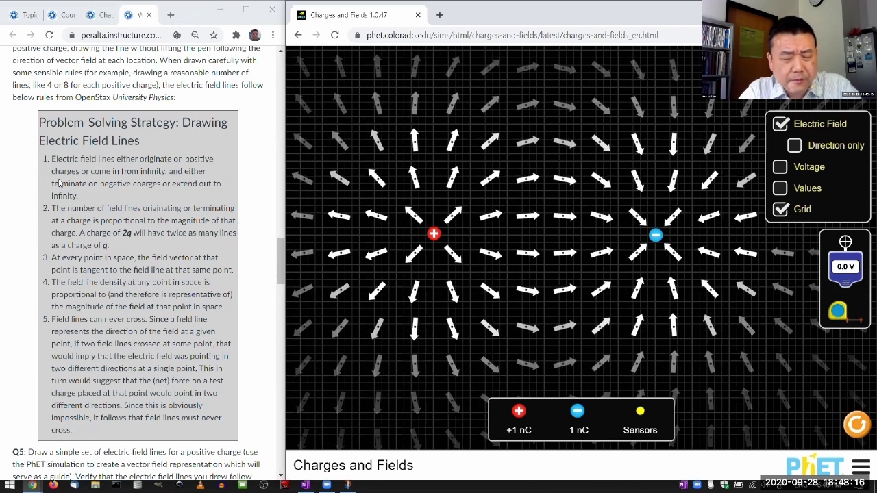
Step: Highlight and deselect the strategy box text, then scroll Canvas down to Q5 and Q6
left_click_drag(39, 117, 116, 356)
left_click(117, 356)
scroll(116, 355, "down", 2)
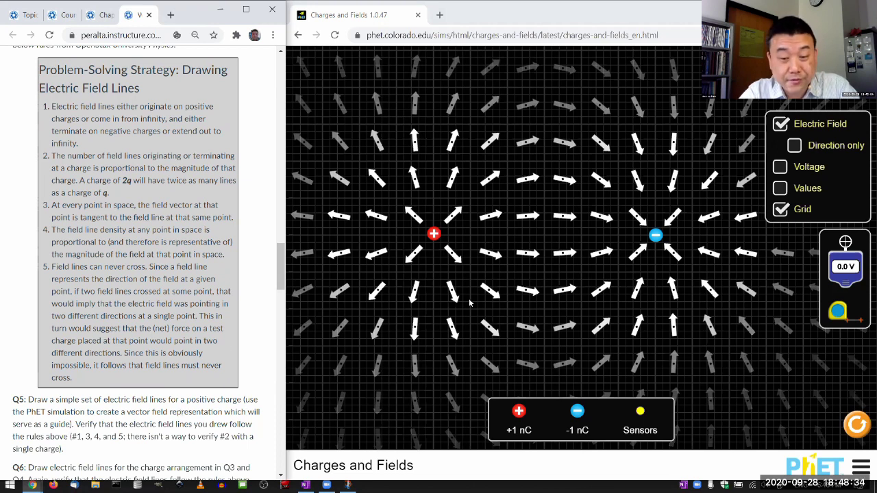
Step: Return the −1 nC charge to its toolbox and centre the +1 nC charge in the field
left_click_drag(656, 236, 577, 411)
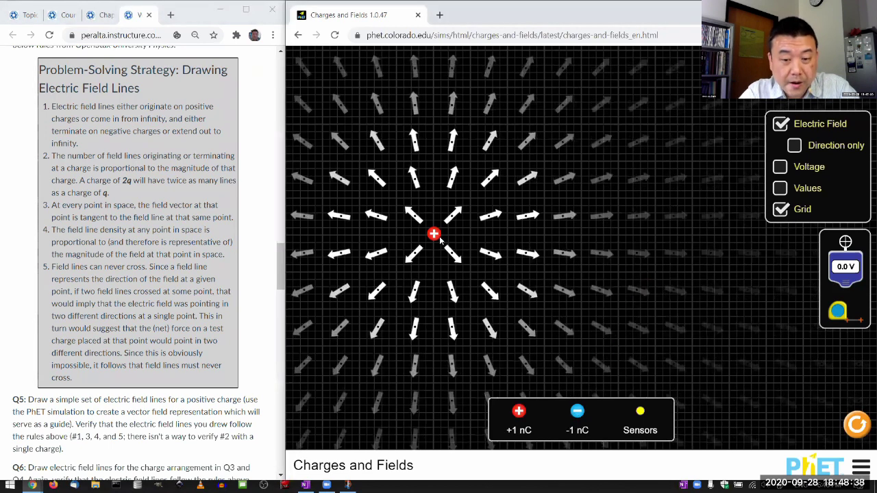
left_click_drag(440, 241, 549, 237)
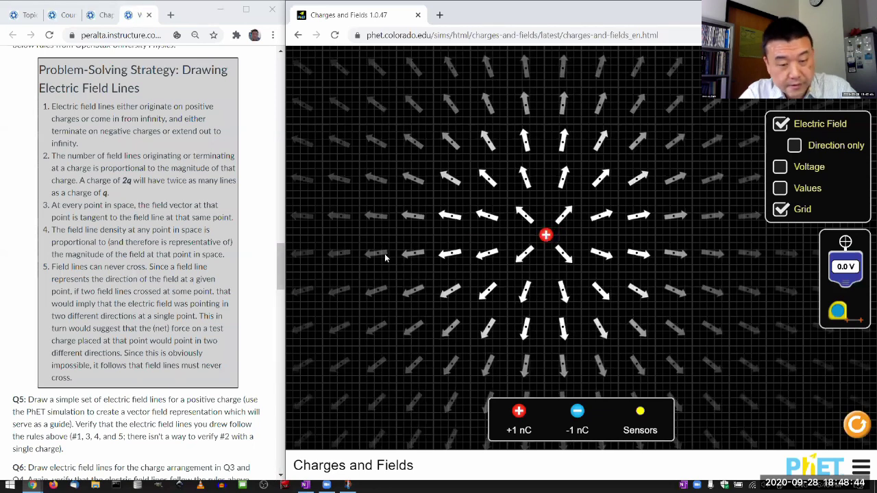
scroll(180, 243, "up", 3)
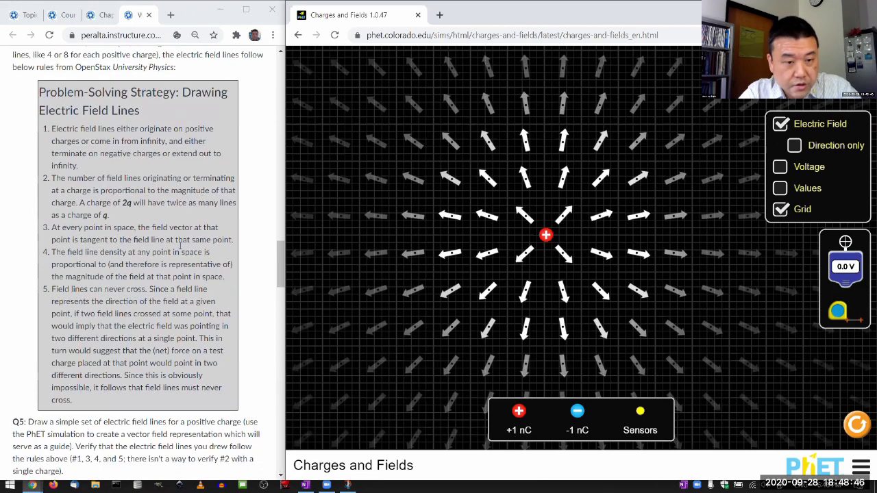
scroll(181, 245, "up", 2)
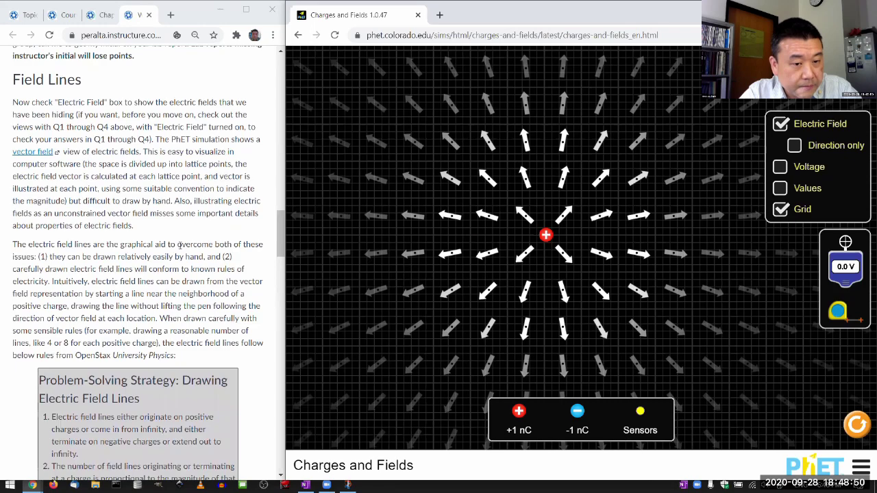
scroll(180, 244, "down", 5)
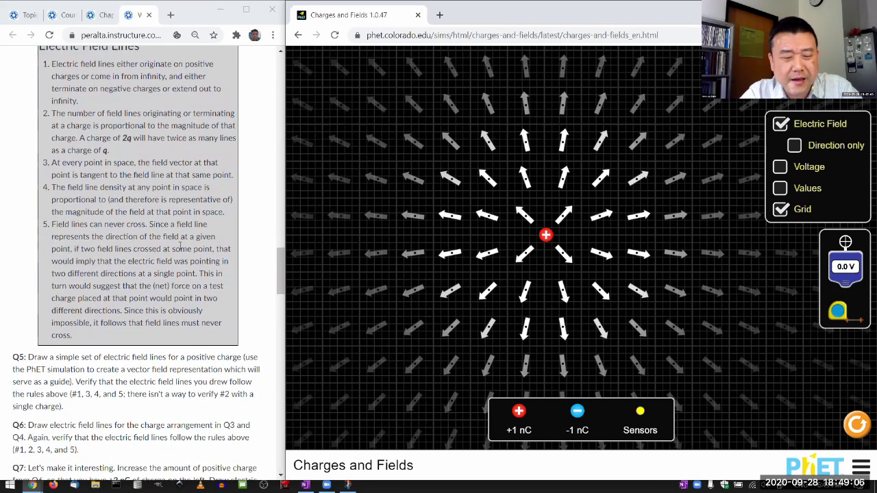
scroll(180, 246, "up", 1)
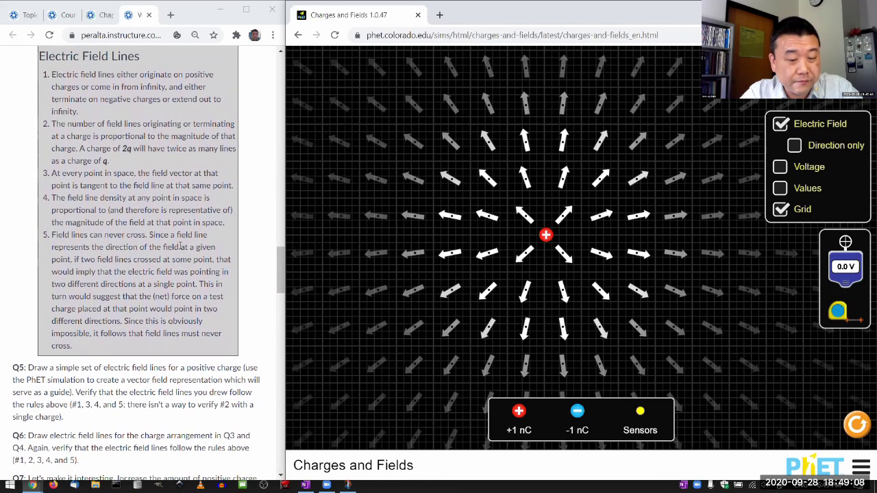
scroll(180, 245, "up", 1)
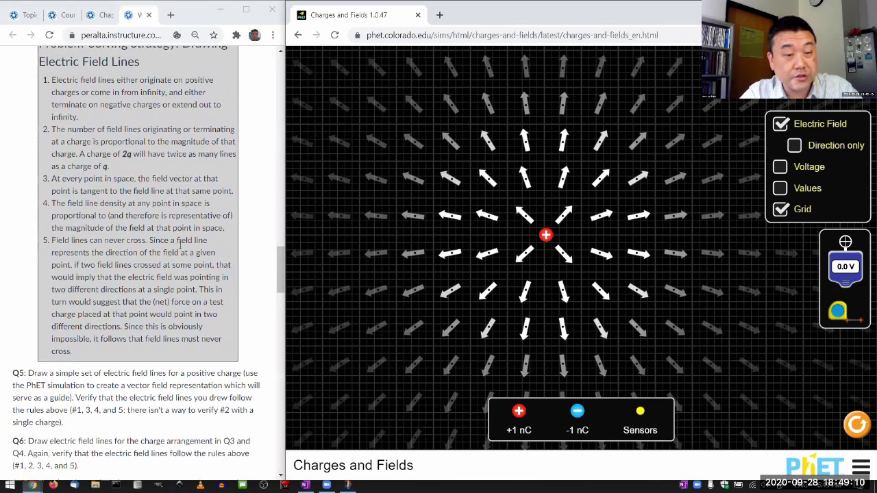
scroll(180, 244, "up", 1)
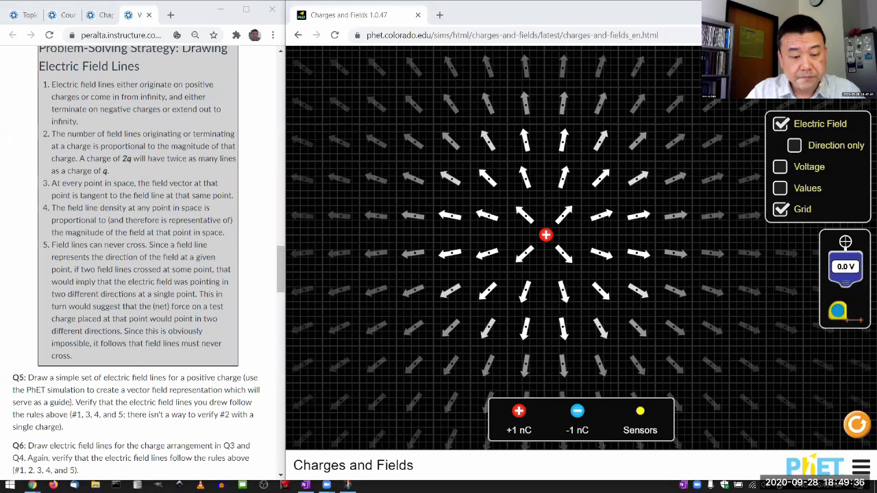
Step: Bring up the Zoom annotation tools and set the pen colour to green
left_click(55, 465)
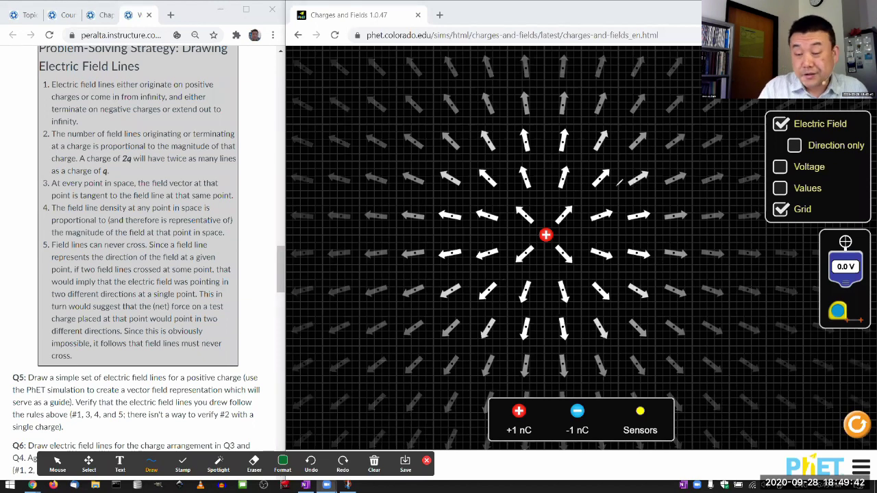
left_click(282, 465)
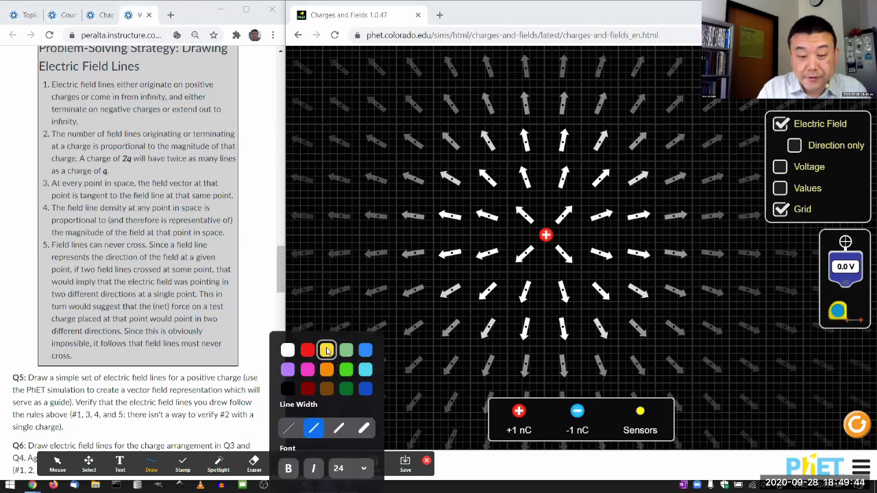
left_click(327, 351)
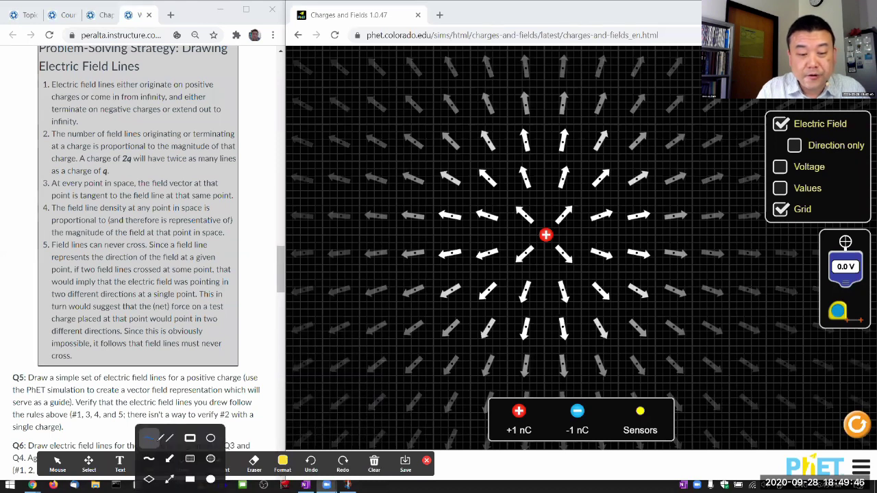
left_click(561, 217)
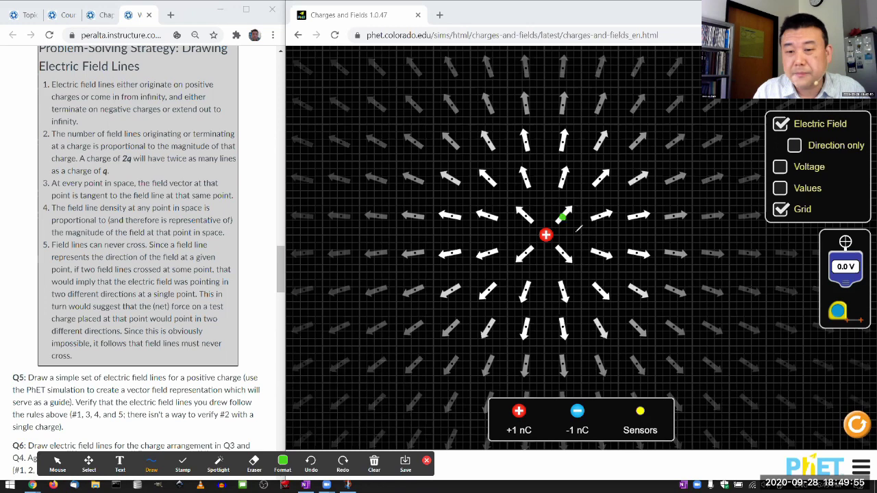
Step: Draw green arrowed field lines from the charge to the upper-right, lower-right and lower-left
left_click_drag(571, 219, 560, 219)
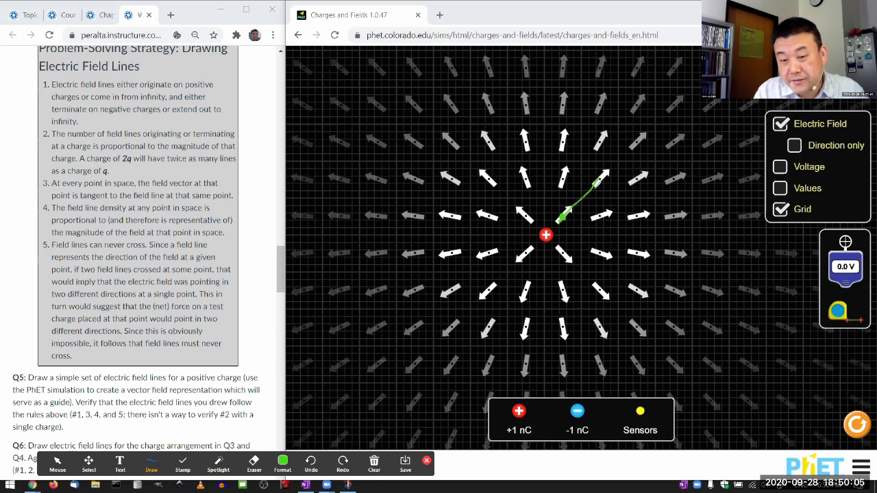
left_click_drag(606, 172, 624, 155)
left_click_drag(664, 109, 700, 75)
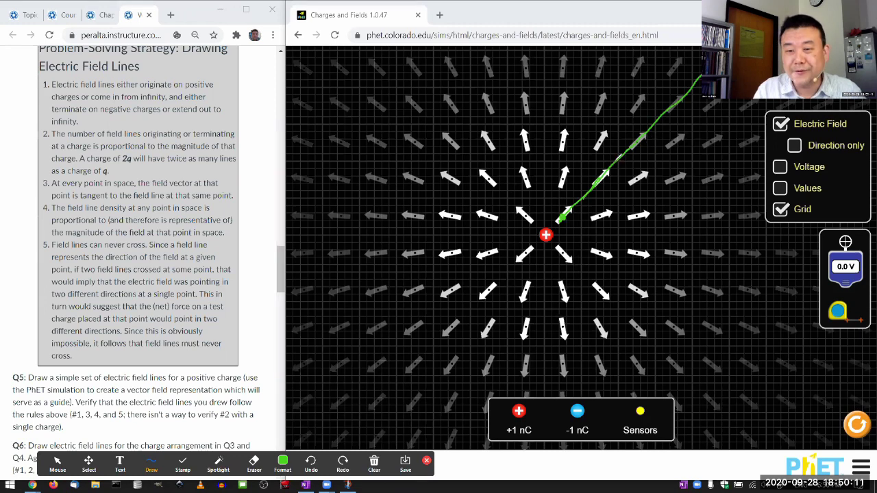
left_click_drag(619, 154, 627, 160)
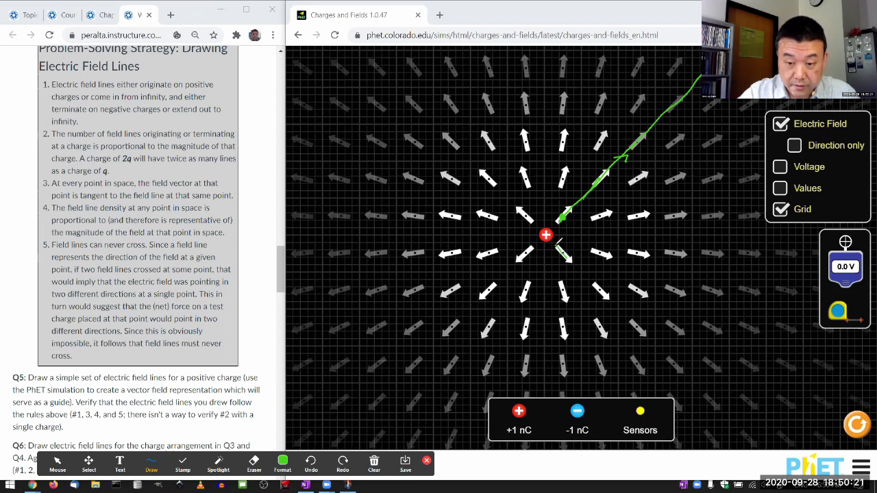
left_click_drag(558, 243, 703, 401)
left_click_drag(637, 333, 651, 334)
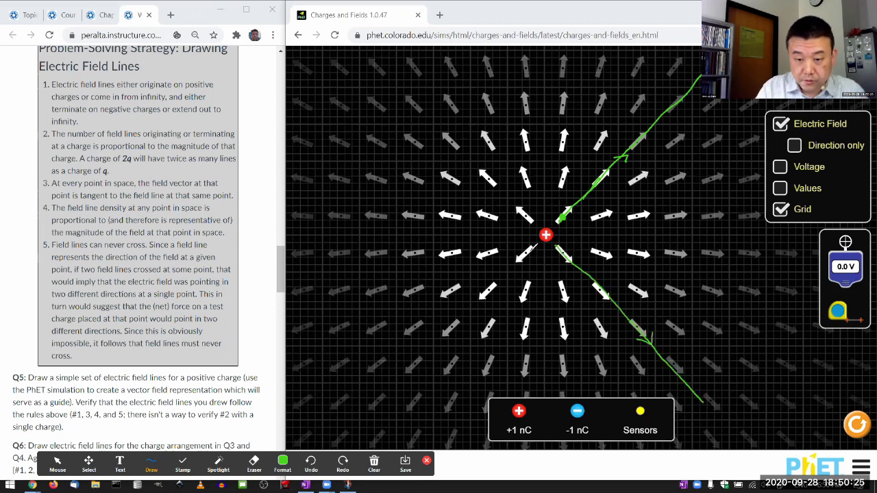
left_click_drag(535, 244, 546, 234)
left_click_drag(513, 267, 377, 409)
left_click_drag(416, 349, 429, 361)
Step: Redraw the upper-left arrowed field line and underline 'originate on positive charges' in rule 1
left_click_drag(543, 227, 501, 197)
key("ctrl+z")
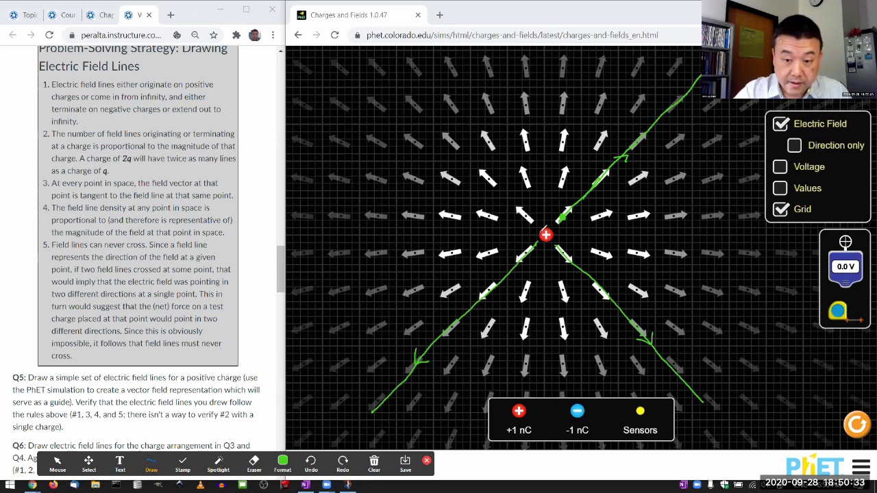
left_click_drag(543, 227, 482, 178)
key("ctrl+z")
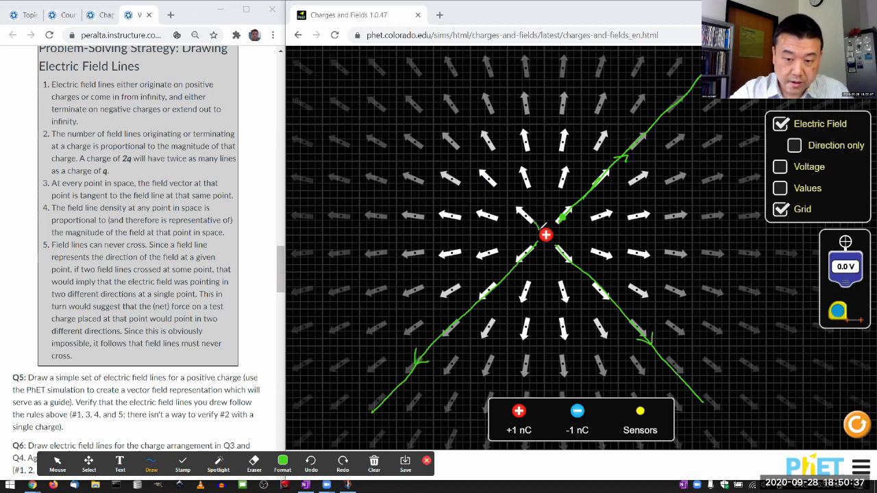
left_click_drag(519, 208, 509, 200)
left_click_drag(479, 173, 367, 64)
left_click_drag(424, 111, 427, 129)
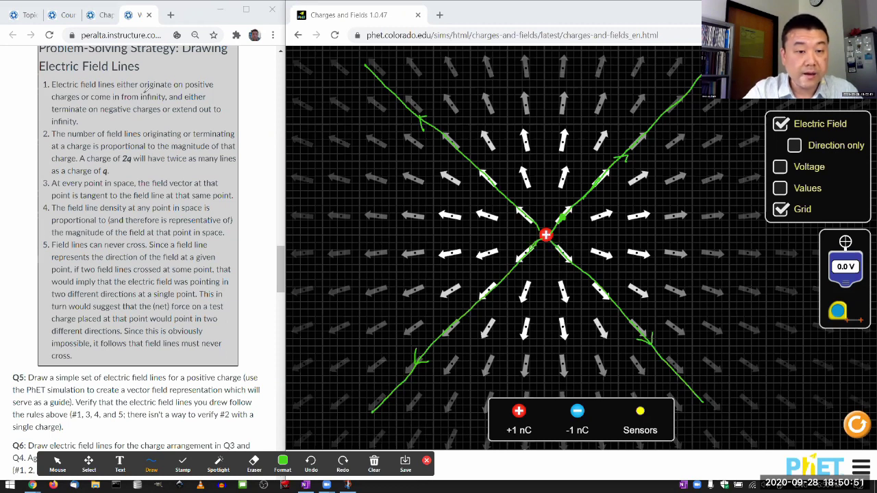
left_click_drag(159, 89, 213, 88)
left_click_drag(50, 100, 79, 102)
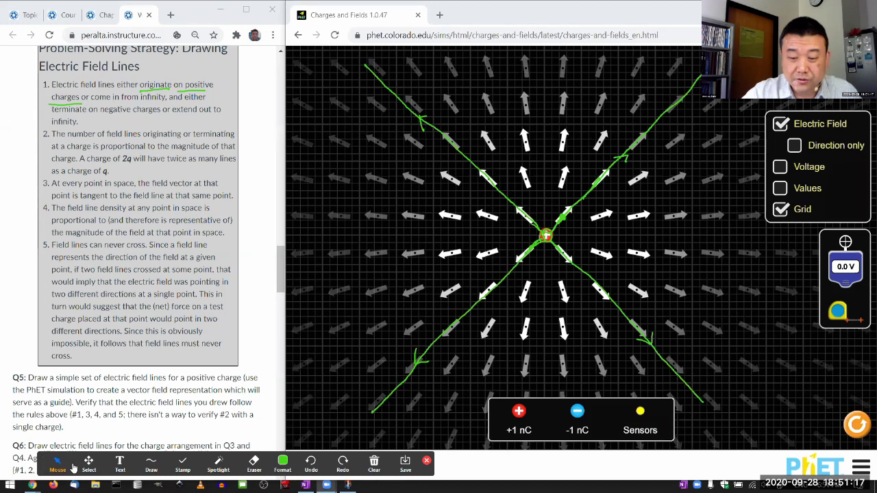
Step: Stack a second +1 nC charge on the central charge and select rule 4's field-density text
left_click_drag(519, 412, 545, 236)
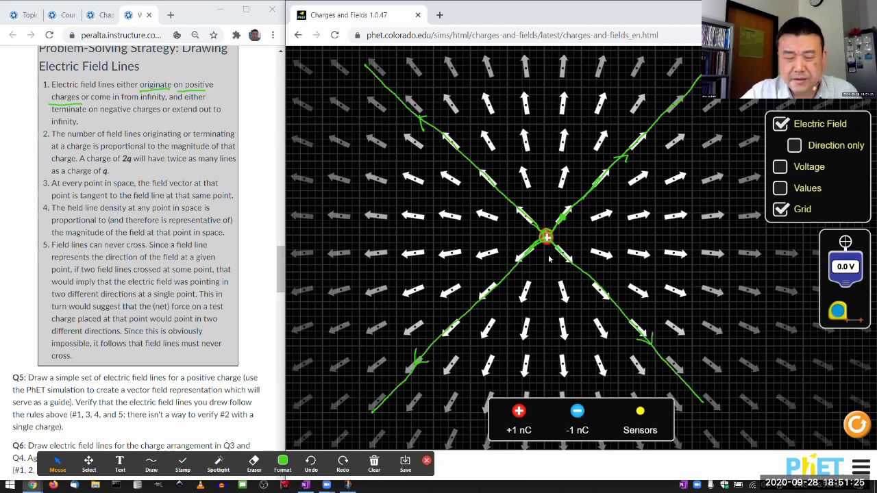
left_click_drag(547, 236, 519, 418)
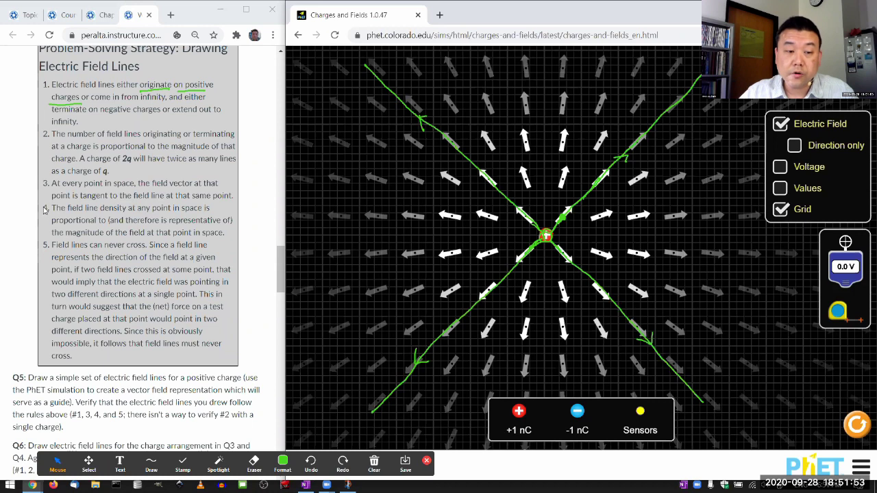
left_click_drag(49, 209, 232, 236)
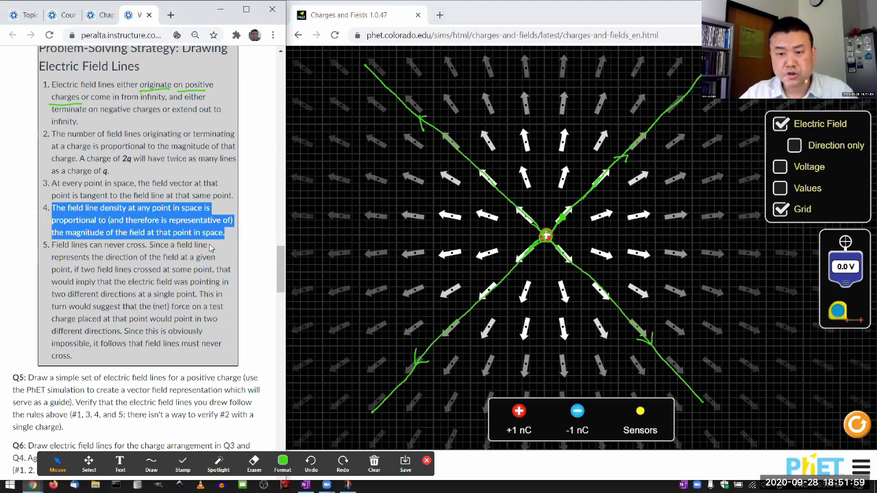
Step: Switch to the freehand pen and draw yellow dashed circles around the positive charge
left_click(202, 243)
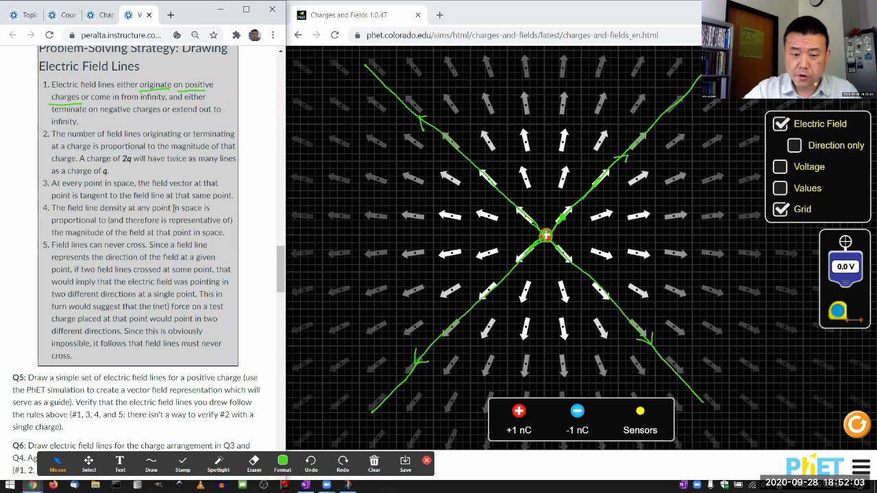
left_click(282, 465)
left_click(152, 460)
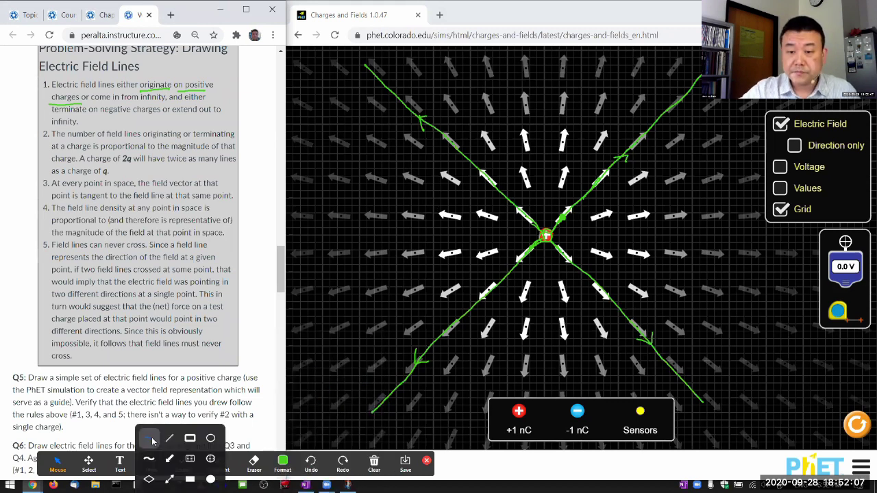
left_click(151, 440)
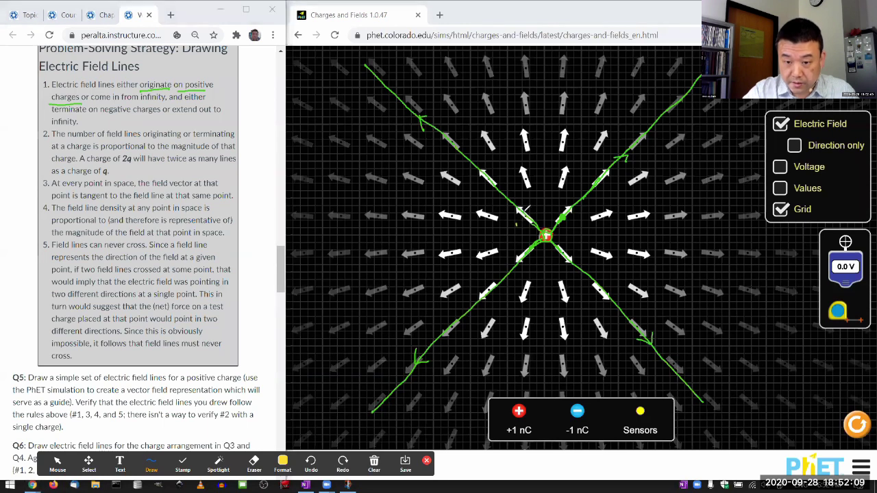
mouse_move(561, 197)
left_mouse_down()
mouse_move(584, 218)
mouse_move(587, 233)
mouse_move(550, 270)
mouse_move(520, 258)
mouse_move(513, 219)
mouse_move(566, 233)
mouse_move(529, 218)
mouse_move(522, 248)
left_mouse_up()
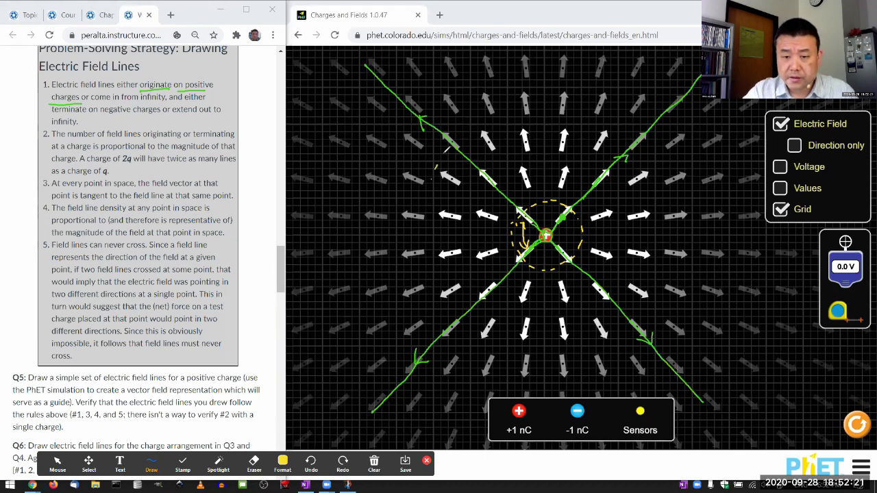
mouse_move(488, 109)
left_mouse_down()
mouse_move(592, 90)
mouse_move(648, 113)
mouse_move(674, 153)
mouse_move(671, 208)
mouse_move(656, 271)
mouse_move(621, 312)
mouse_move(588, 327)
mouse_move(523, 338)
mouse_move(451, 297)
mouse_move(426, 264)
mouse_move(421, 180)
mouse_move(450, 183)
mouse_move(478, 277)
left_mouse_up()
left_click_drag(448, 171, 458, 176)
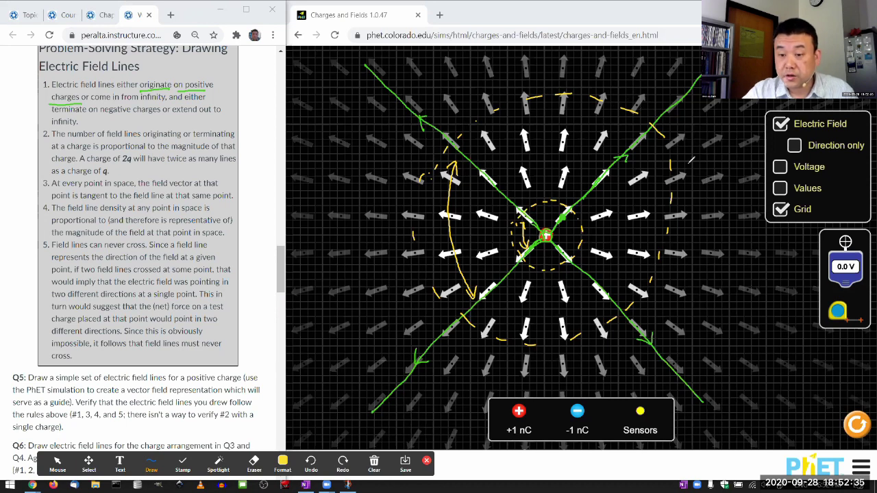
Step: Write and underline F ∝ 1/d², underline the never-cross rule, and undo the stray ellipse
mouse_move(685, 161)
left_mouse_down()
mouse_move(720, 160)
mouse_move(718, 143)
mouse_move(717, 165)
left_mouse_up()
mouse_move(714, 168)
left_mouse_down()
mouse_move(729, 165)
mouse_move(725, 185)
mouse_move(738, 171)
left_mouse_up()
left_click_drag(696, 208, 738, 195)
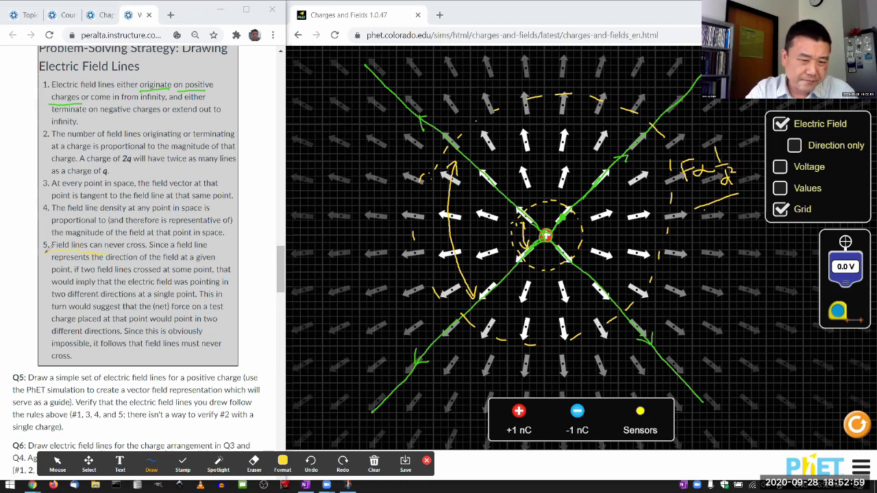
left_click_drag(48, 251, 147, 252)
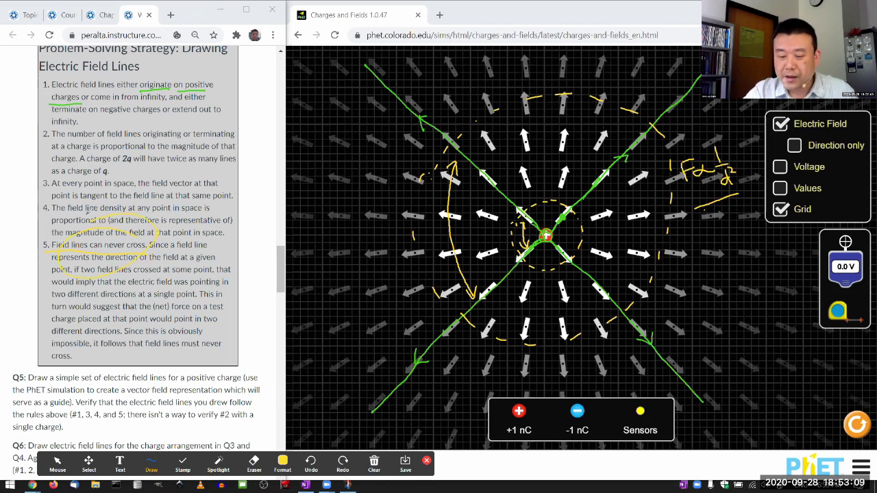
key("ctrl+z")
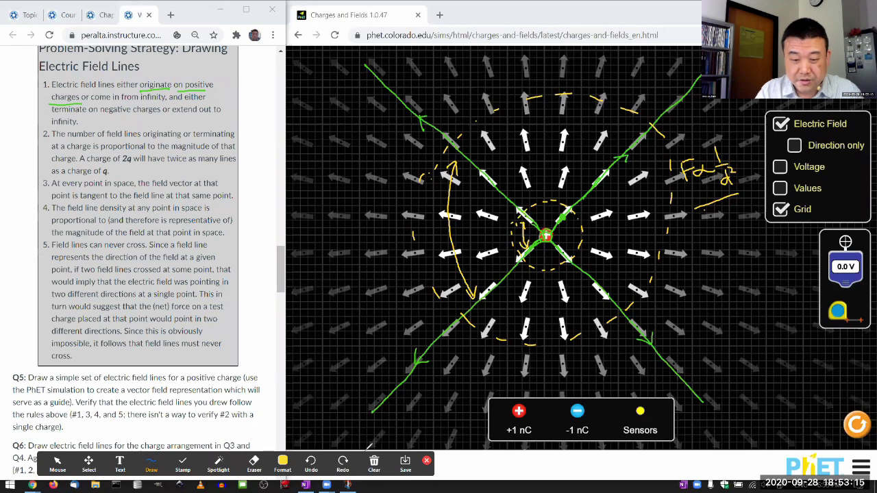
Step: Clear all annotations and place two +1 nC charges side by side on the centre row
left_click(374, 463)
left_click(401, 449)
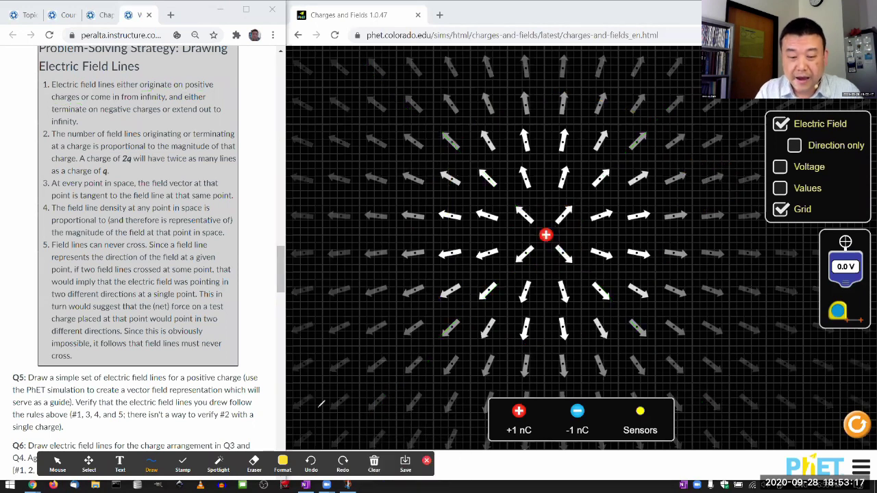
left_click(57, 463)
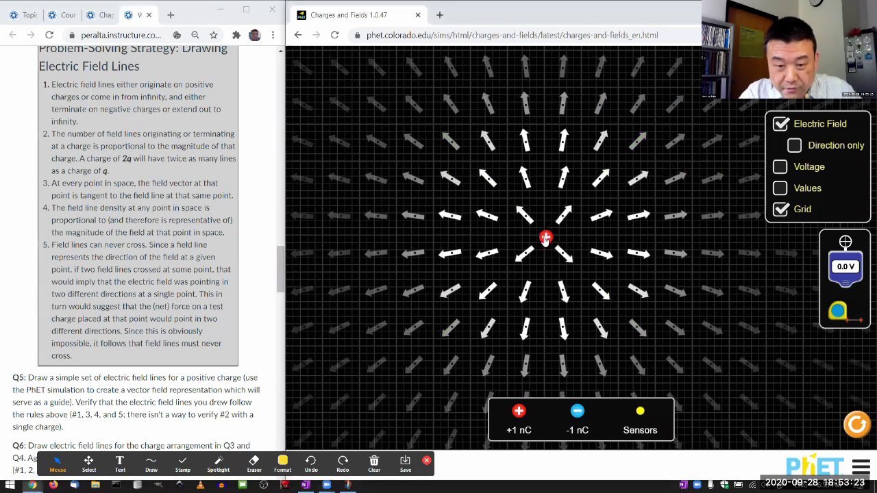
left_click_drag(545, 235, 436, 218)
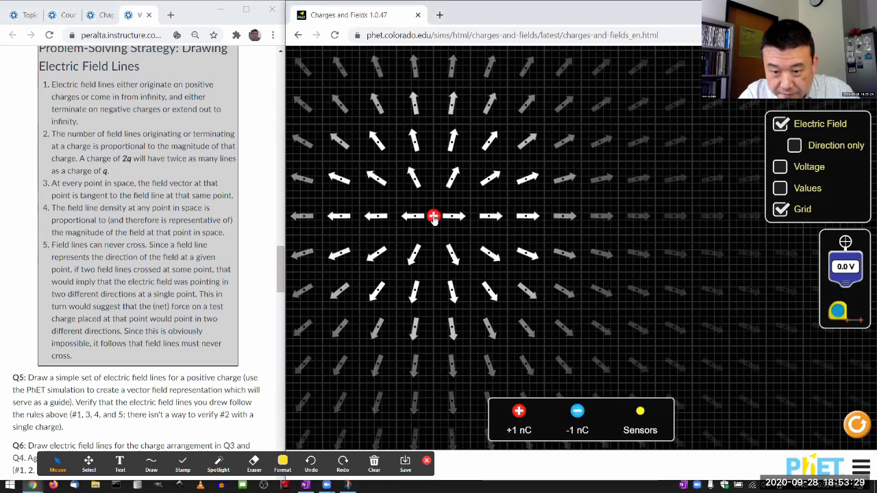
left_click_drag(518, 414, 619, 219)
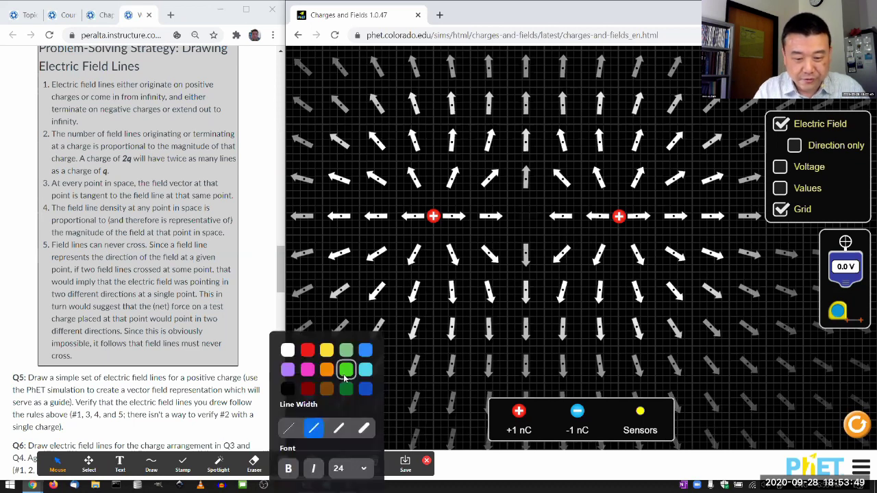
Step: Sketch a green arrowed field line, circle rule 5, and write a vector E symbol
mouse_move(151, 463)
left_click(149, 439)
mouse_move(618, 217)
left_mouse_down()
mouse_move(473, 215)
mouse_move(524, 218)
mouse_move(523, 210)
mouse_move(483, 220)
left_mouse_up()
left_click_drag(581, 212, 581, 225)
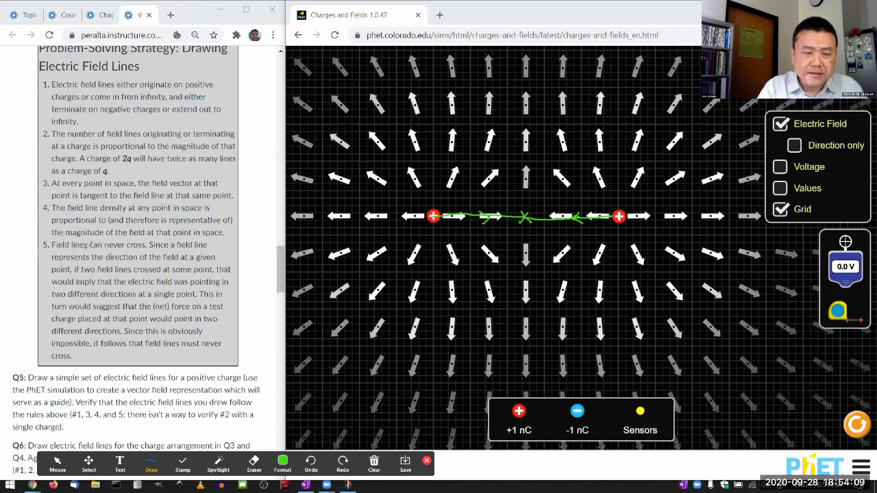
mouse_move(76, 236)
left_mouse_down()
mouse_move(72, 229)
mouse_move(137, 248)
mouse_move(85, 213)
mouse_move(240, 111)
mouse_move(232, 103)
mouse_move(248, 117)
left_mouse_up()
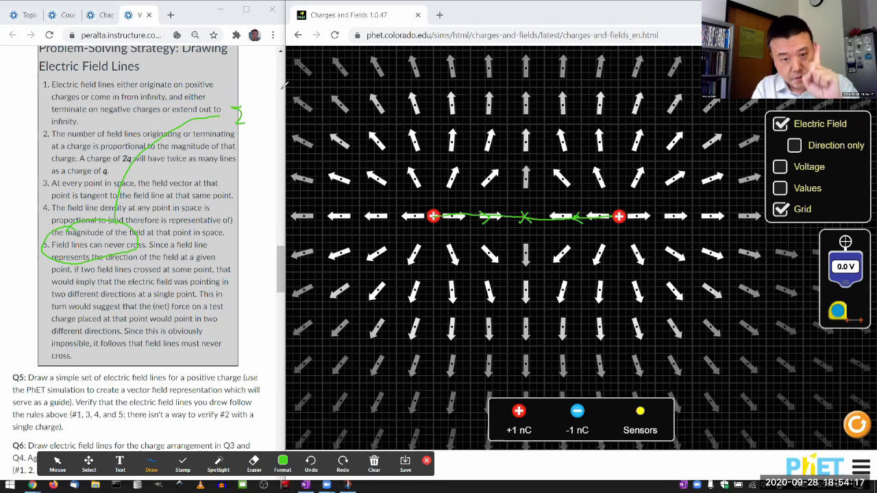
left_click_drag(256, 99, 248, 123)
mouse_move(246, 114)
left_mouse_down()
mouse_move(260, 94)
mouse_move(255, 99)
left_mouse_up()
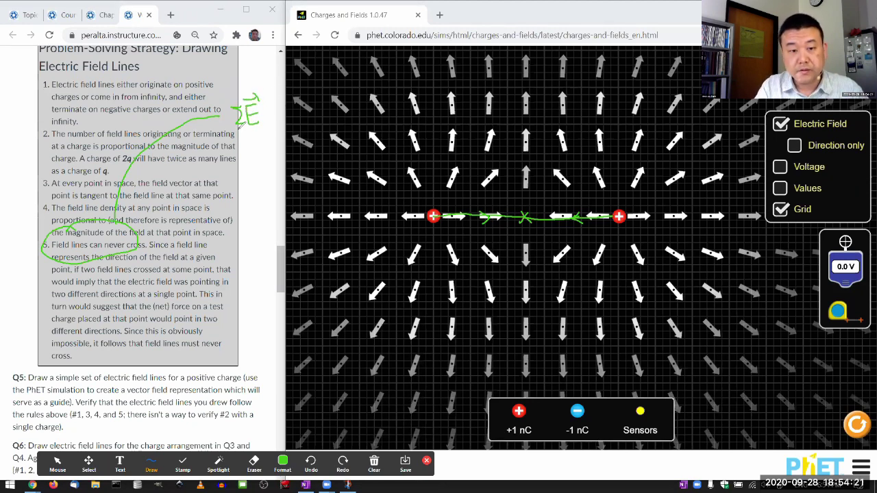
left_click_drag(237, 129, 243, 135)
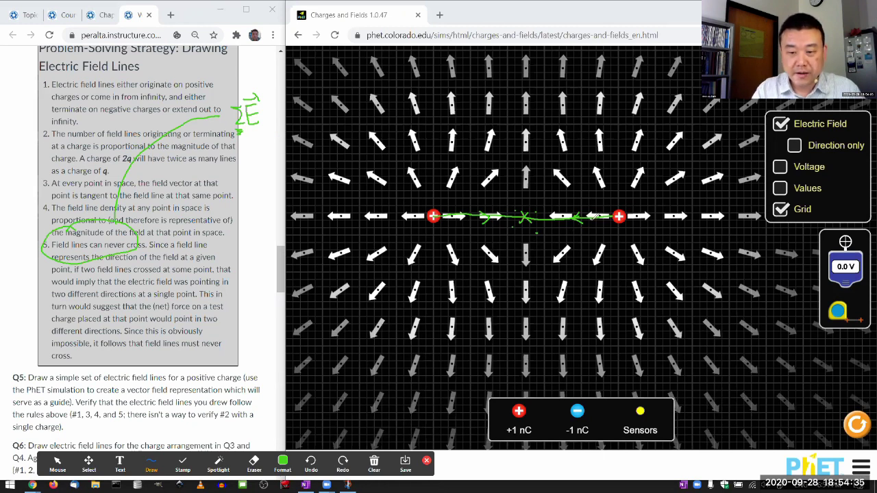
Step: Draw crossing curved field lines from both charges, circle the crossing, and underline rule 5
left_click_drag(603, 217, 584, 207)
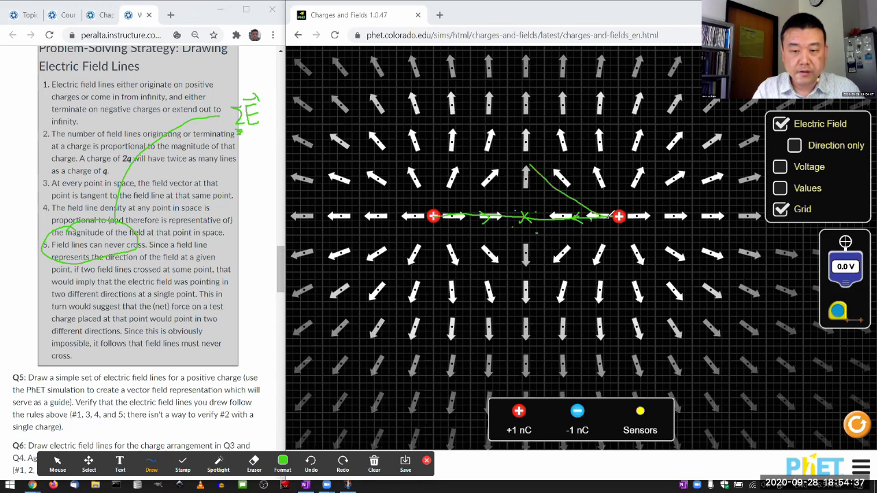
left_click_drag(529, 165, 497, 122)
mouse_move(444, 216)
left_mouse_down()
mouse_move(501, 177)
mouse_move(547, 122)
left_mouse_up()
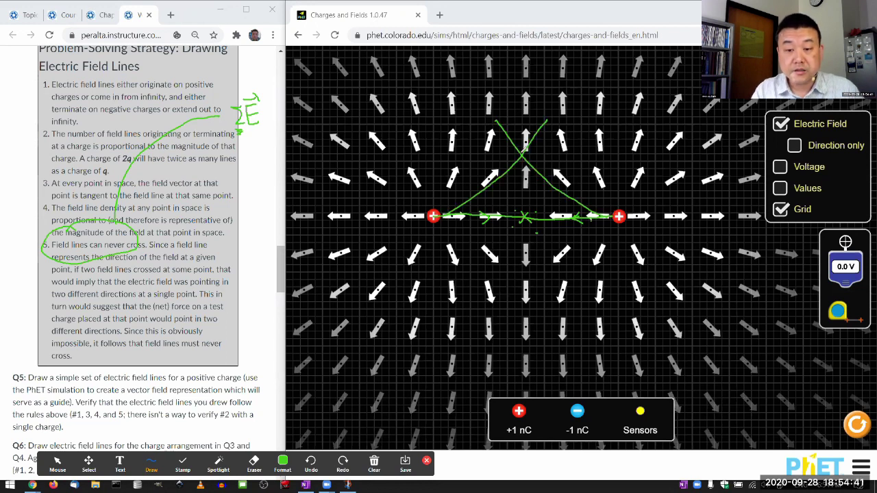
left_click_drag(525, 147, 523, 155)
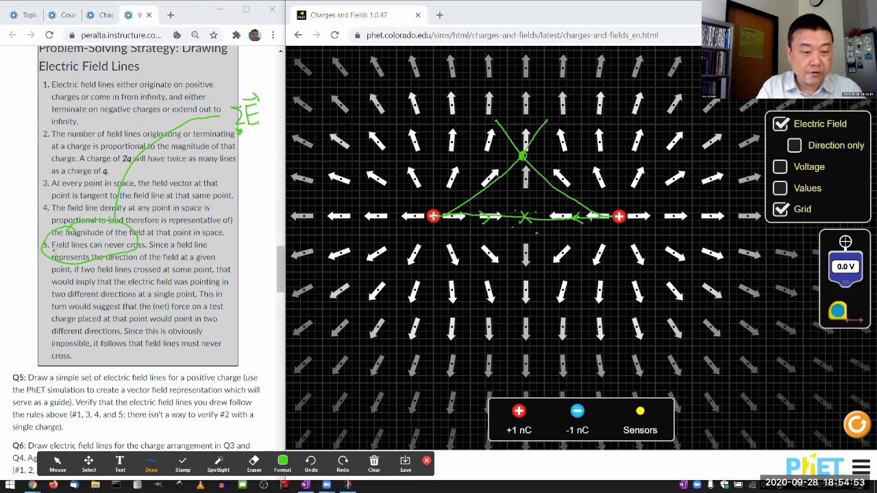
left_click_drag(50, 252, 147, 253)
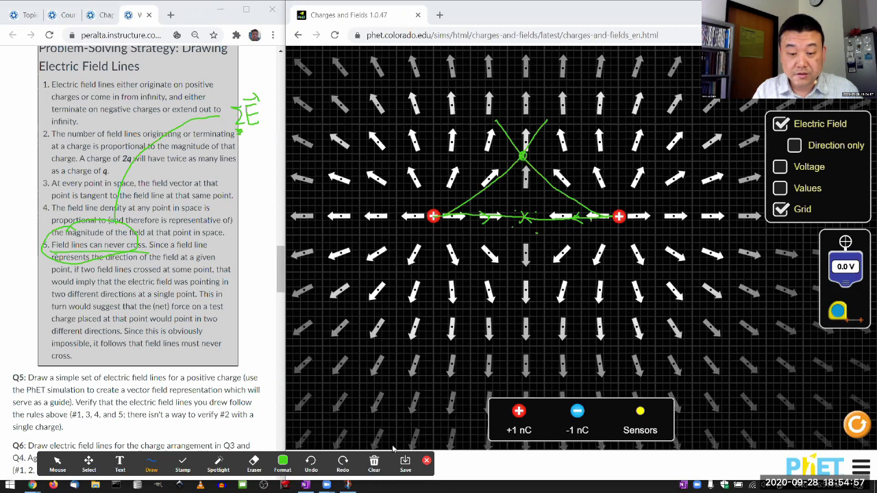
Step: Erase the old strokes and draw four non-crossing green arrowed curves between the two charges
left_click(374, 462)
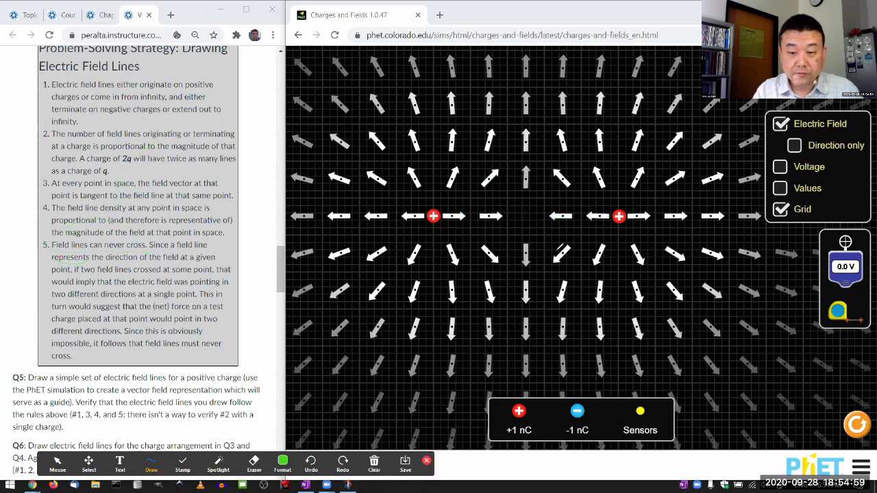
mouse_move(614, 213)
left_mouse_down()
mouse_move(553, 185)
mouse_move(529, 103)
left_mouse_up()
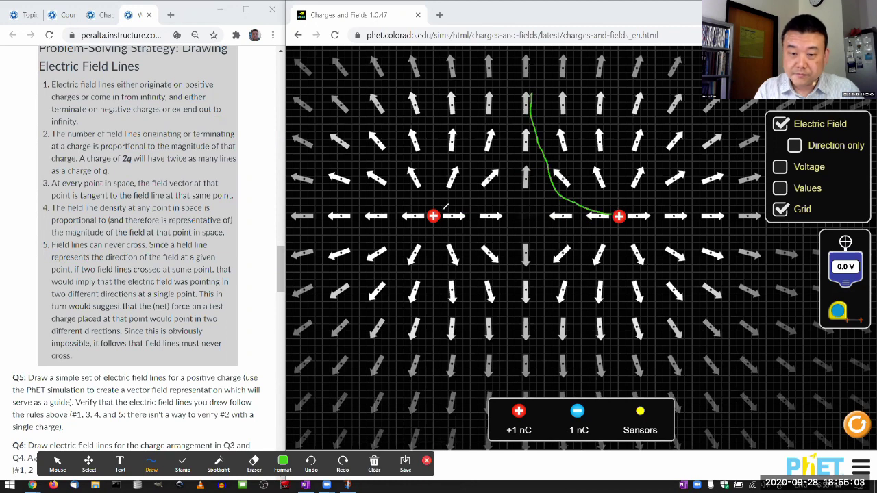
mouse_move(444, 209)
left_mouse_down()
mouse_move(469, 207)
mouse_move(495, 188)
mouse_move(509, 104)
left_mouse_up()
left_click_drag(507, 163, 553, 163)
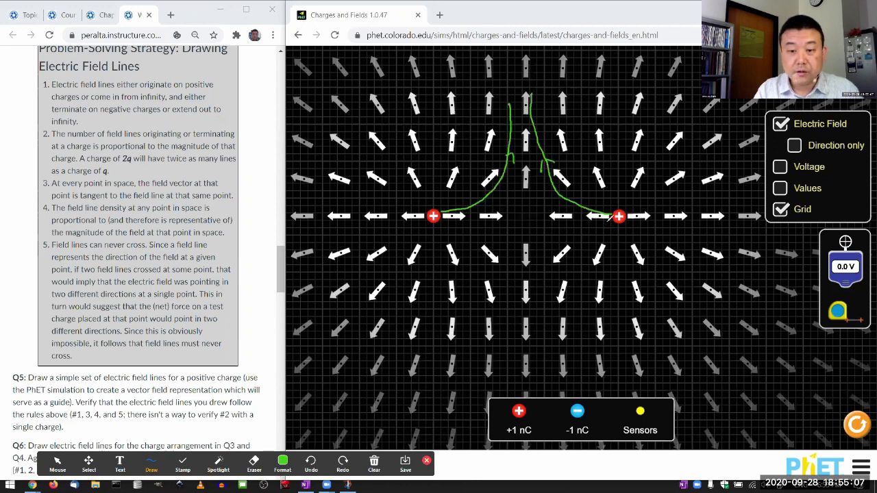
mouse_move(608, 218)
left_mouse_down()
mouse_move(550, 242)
mouse_move(535, 311)
left_mouse_up()
left_click_drag(536, 280, 544, 269)
mouse_move(446, 218)
left_mouse_down()
mouse_move(503, 254)
mouse_move(509, 317)
left_mouse_up()
left_click_drag(498, 272, 515, 263)
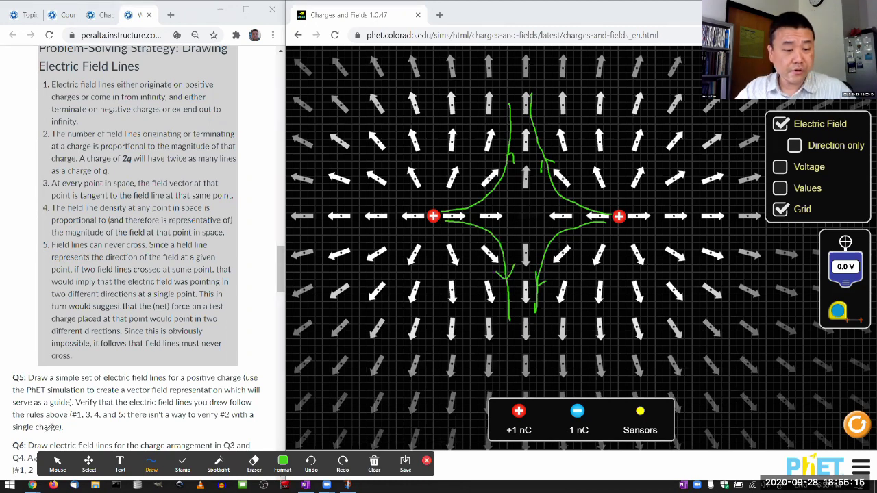
left_click(374, 465)
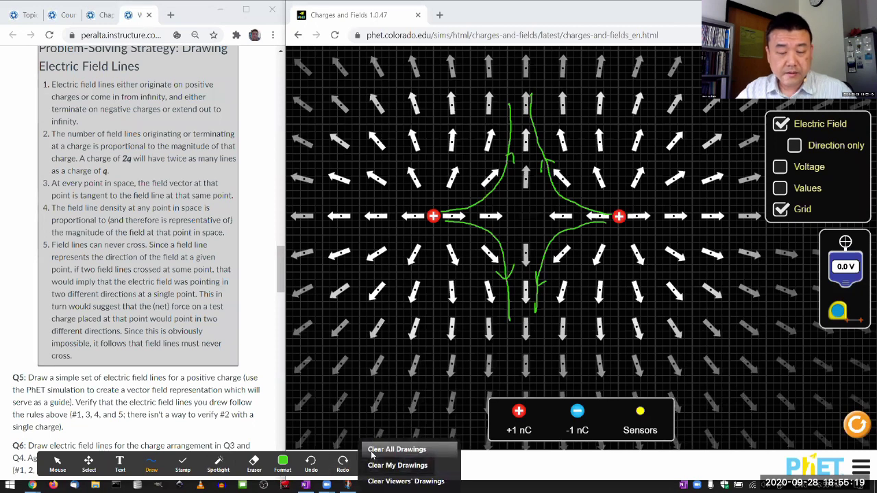
Step: Clear all green drawings, return to Mouse mode, and scroll Canvas back to the five field-line rules
left_click(372, 450)
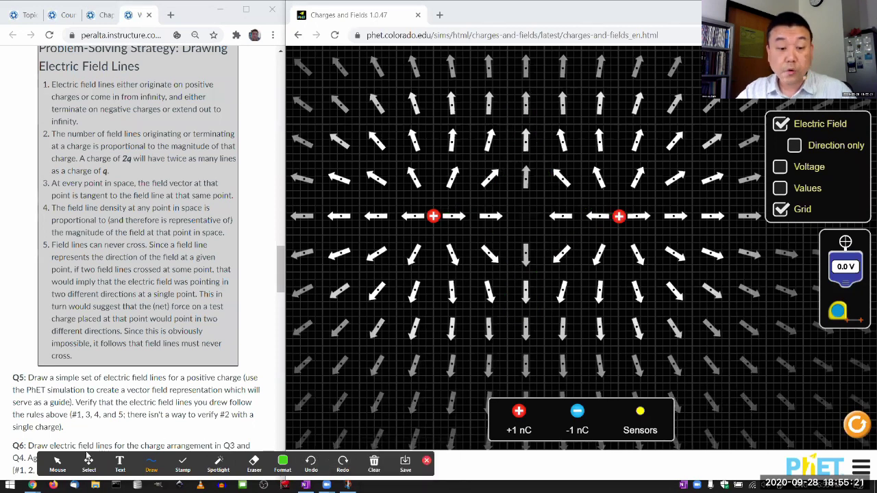
left_click(60, 462)
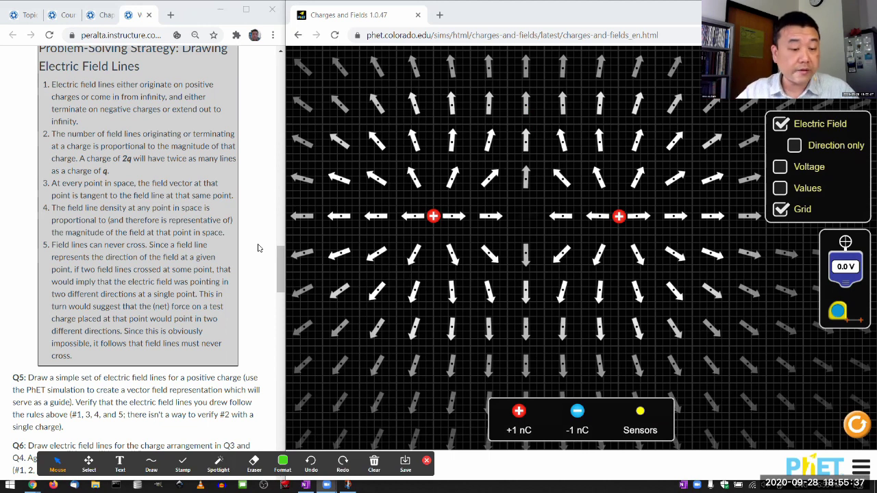
scroll(178, 229, "down", 3)
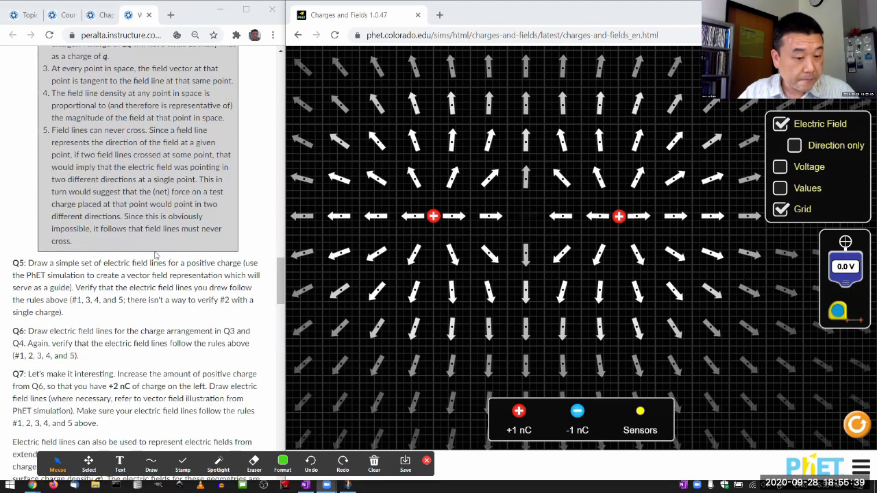
scroll(146, 274, "down", 1)
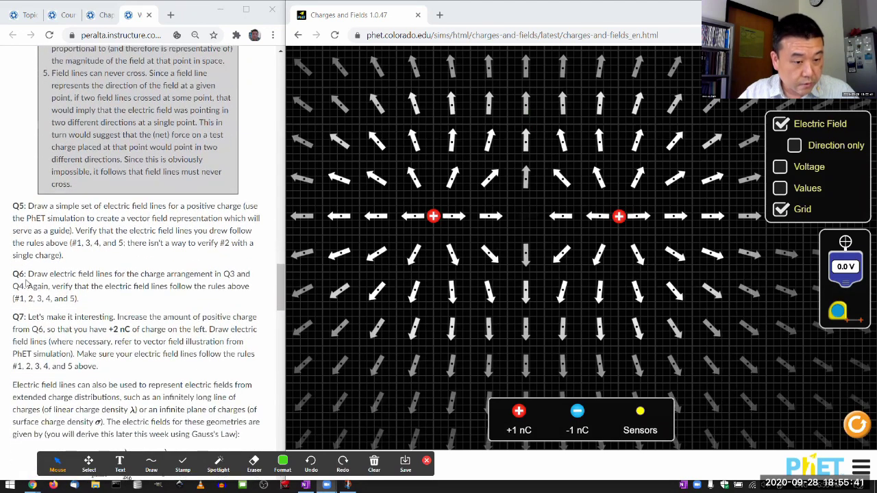
left_click(20, 272)
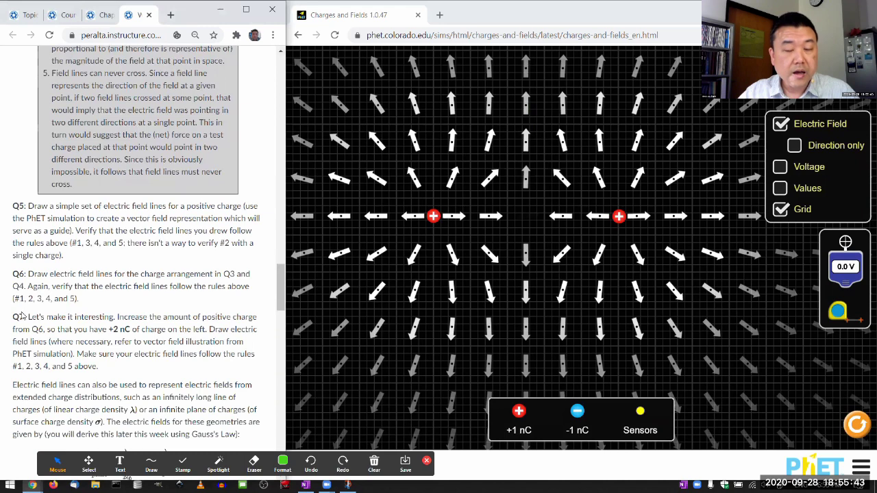
scroll(96, 174, "up", 3)
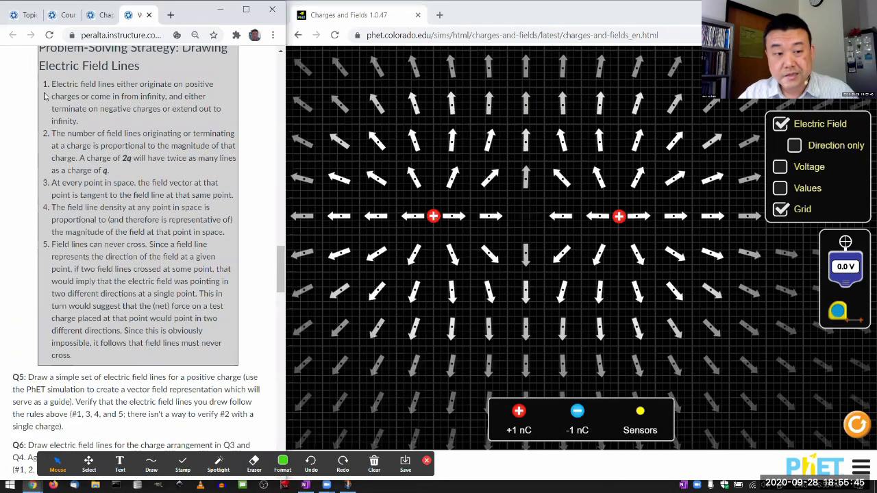
left_click_drag(50, 84, 184, 358)
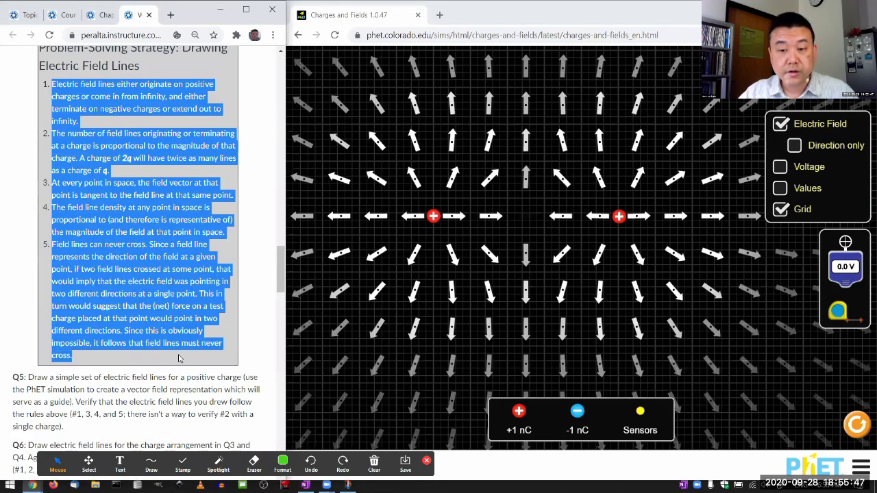
left_click(185, 361)
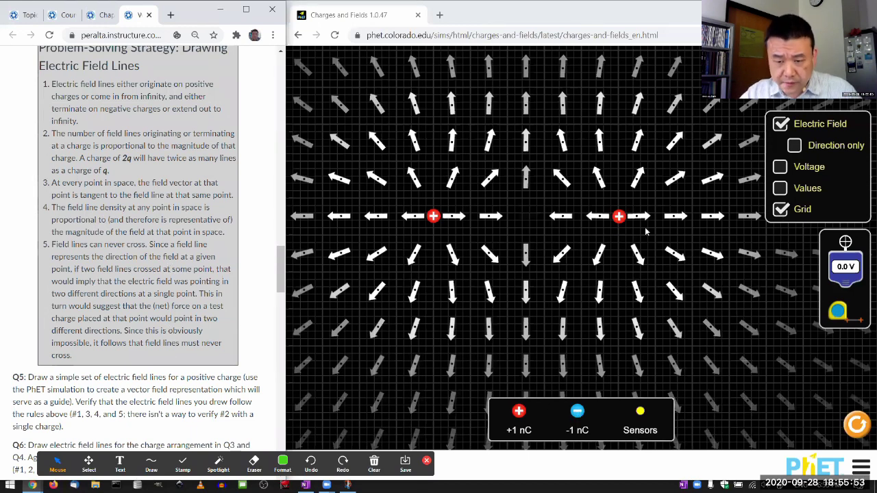
Step: Replace the right +1 nC charge with a −1 nC charge and turn off Electric Field vectors
left_click_drag(619, 216, 519, 415)
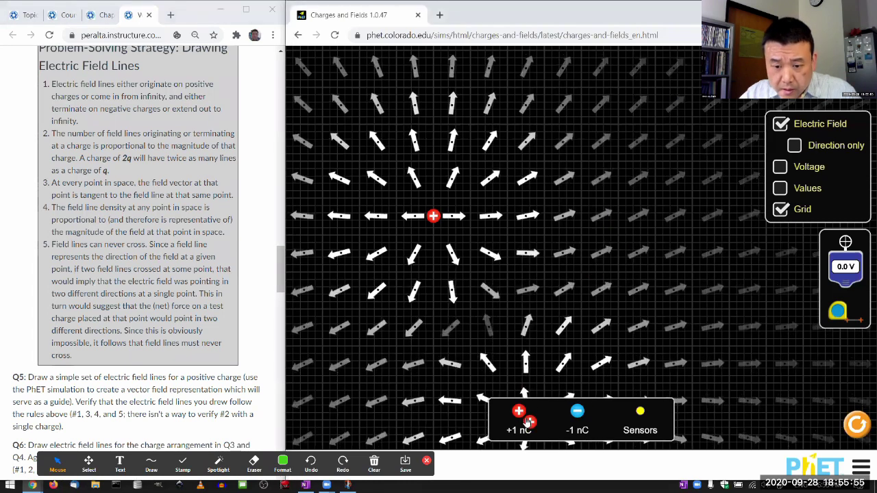
left_click_drag(577, 412, 619, 217)
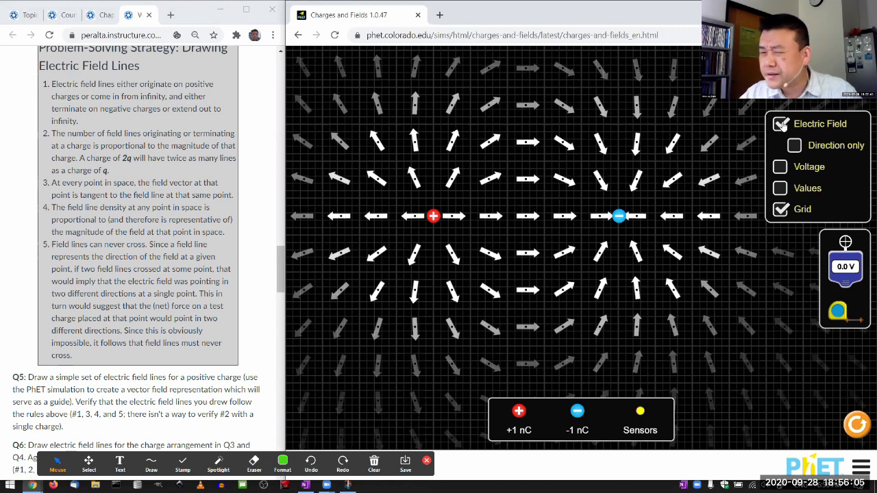
left_click(781, 124)
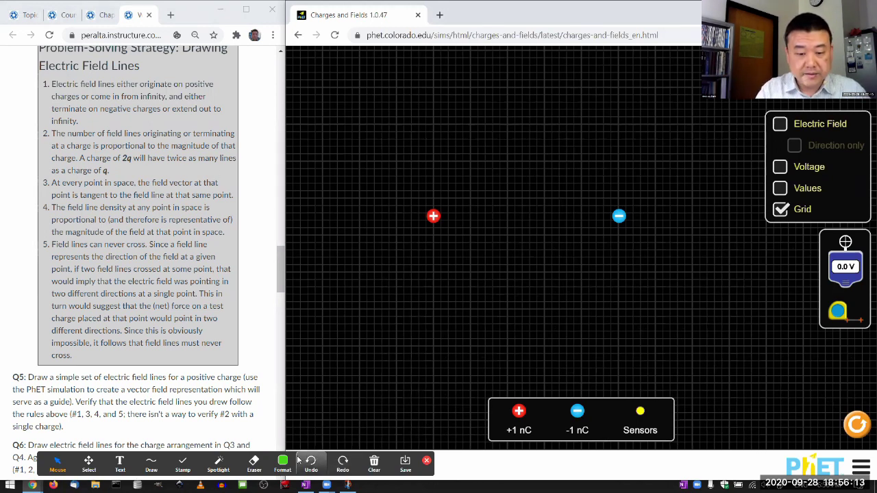
Step: Pick the freehand pen and draw a green brace beside the field-line rules
left_click(151, 464)
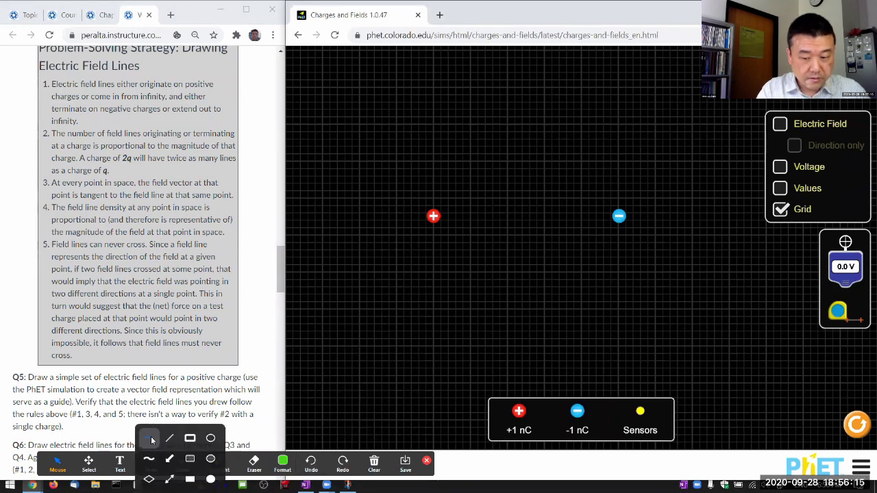
left_click(148, 459)
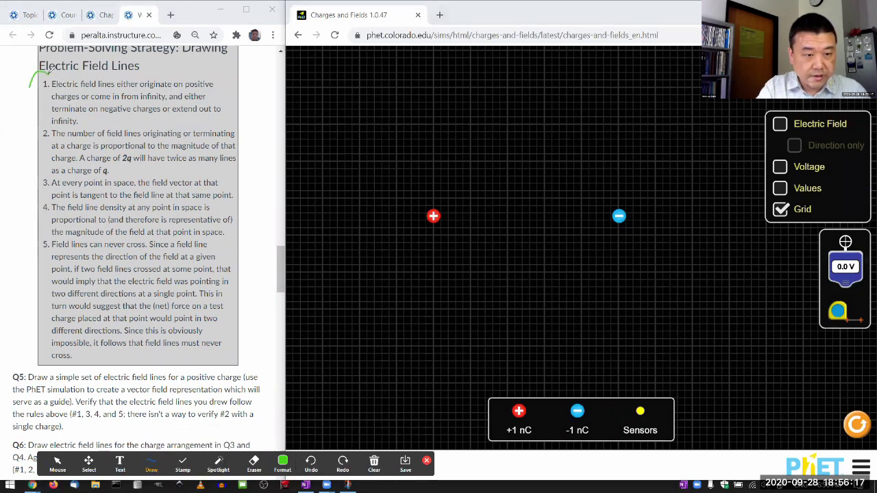
mouse_move(48, 70)
left_mouse_down()
mouse_move(31, 115)
mouse_move(36, 254)
mouse_move(52, 267)
left_mouse_up()
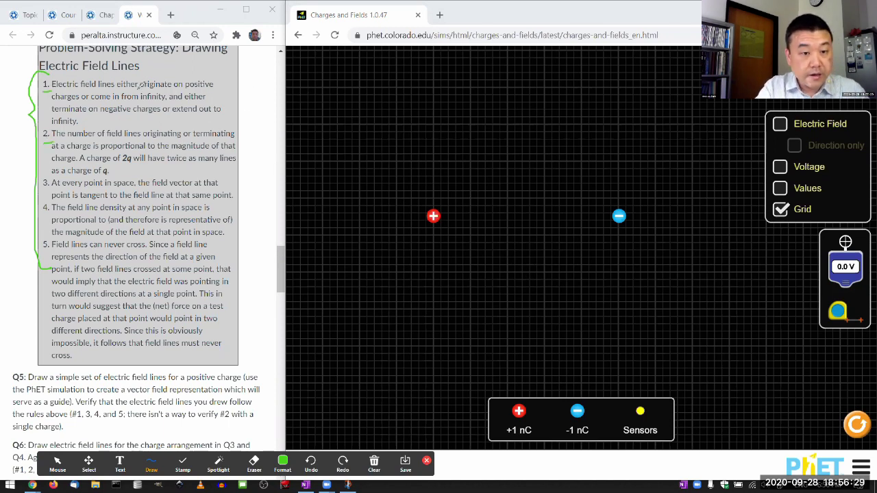
Step: Underline 'originate', 'terminate on negative charges' and 'number of field lines' in rules 1 and 2
left_click_drag(170, 90, 138, 89)
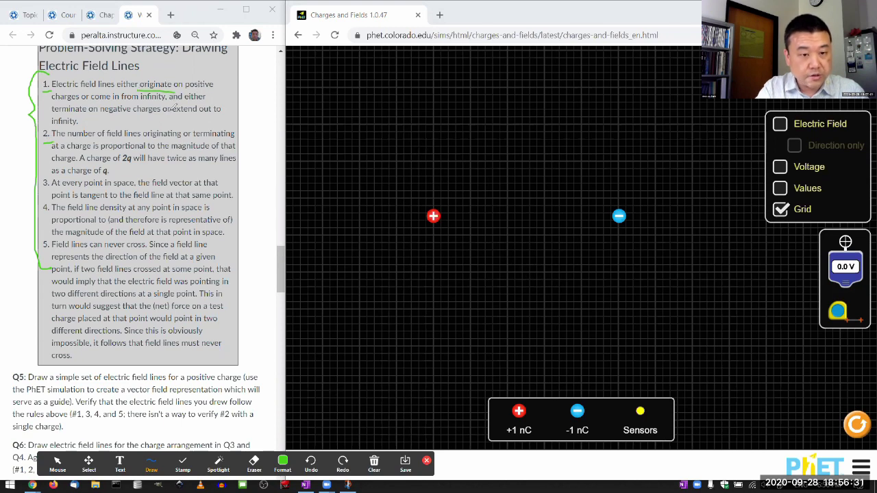
left_click_drag(70, 117, 150, 117)
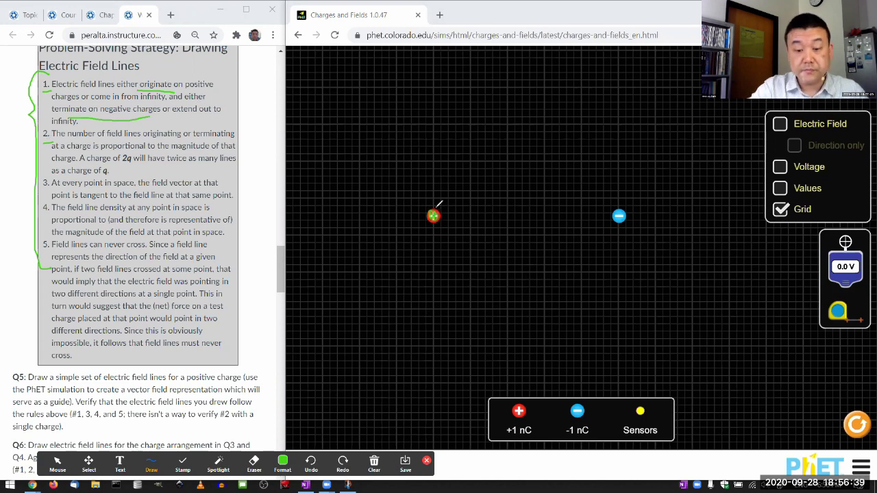
left_click(620, 217)
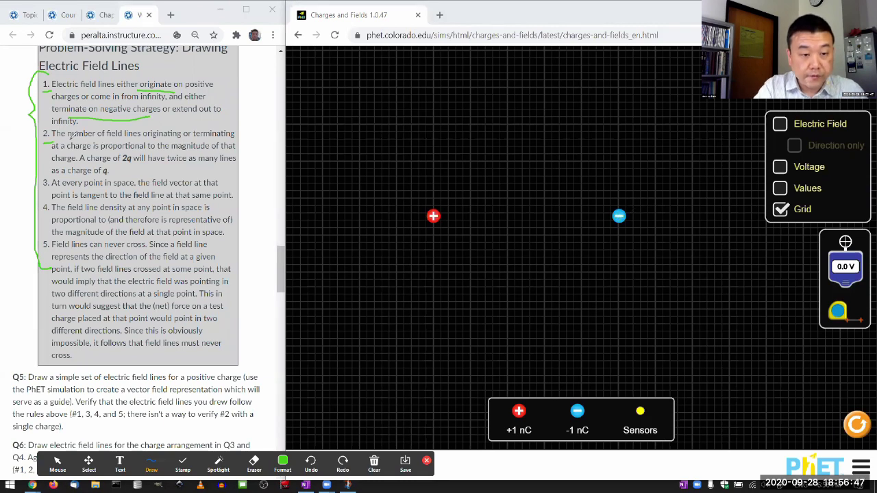
left_click_drag(69, 139, 141, 139)
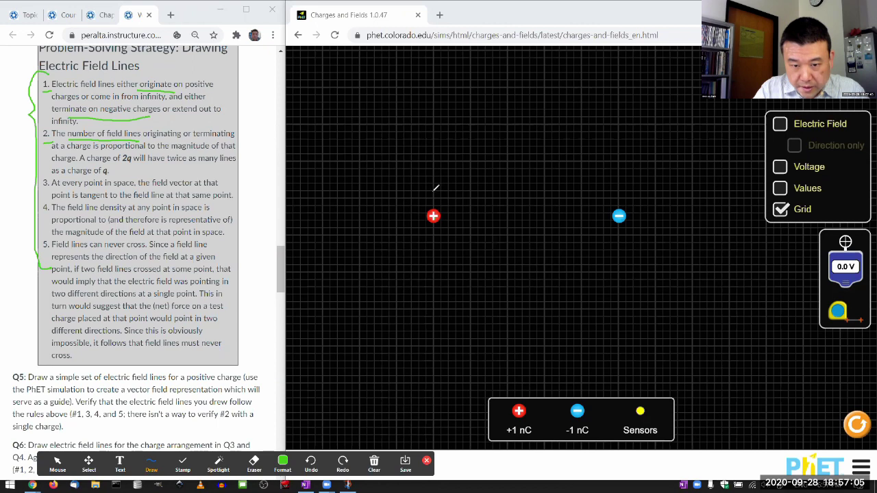
Step: Draw short green arrows pointing outward from the positive charge, undoing a stray stroke
left_click_drag(431, 192, 432, 245)
left_click_drag(416, 216, 464, 213)
key("ctrl+z")
key("ctrl+z")
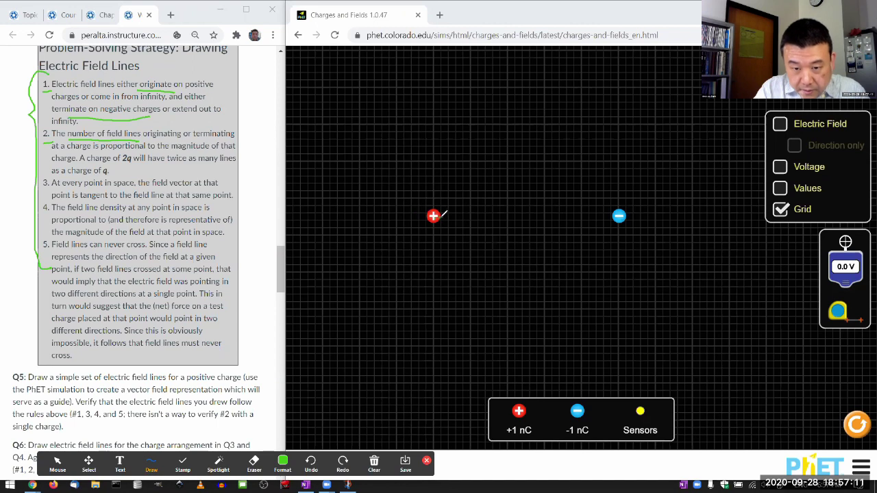
mouse_move(454, 212)
left_mouse_down()
mouse_move(454, 222)
mouse_move(405, 219)
left_mouse_up()
mouse_move(414, 213)
left_mouse_down()
mouse_move(414, 224)
mouse_move(433, 185)
mouse_move(432, 250)
mouse_move(437, 233)
left_mouse_up()
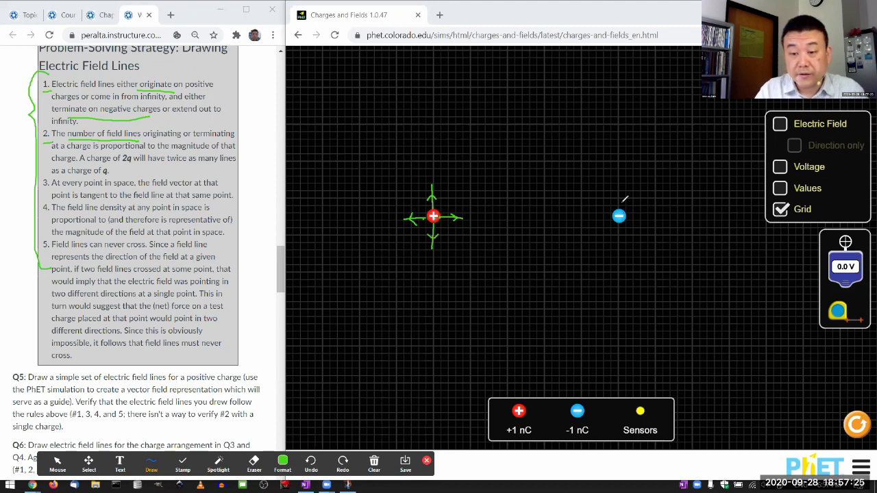
Step: Draw inward arrows into the negative charge and circle the numbers of rules 1 and 2
left_click_drag(619, 190, 614, 218)
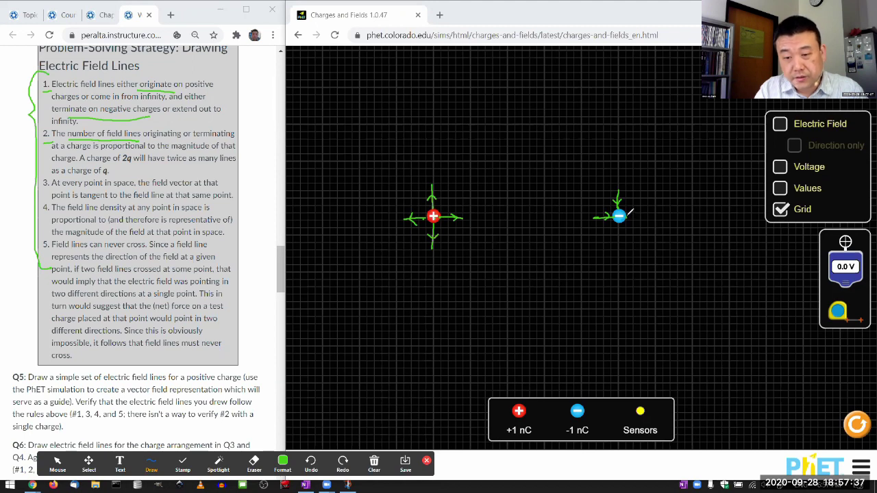
mouse_move(636, 214)
left_mouse_down()
mouse_move(644, 218)
mouse_move(619, 243)
mouse_move(623, 234)
left_mouse_up()
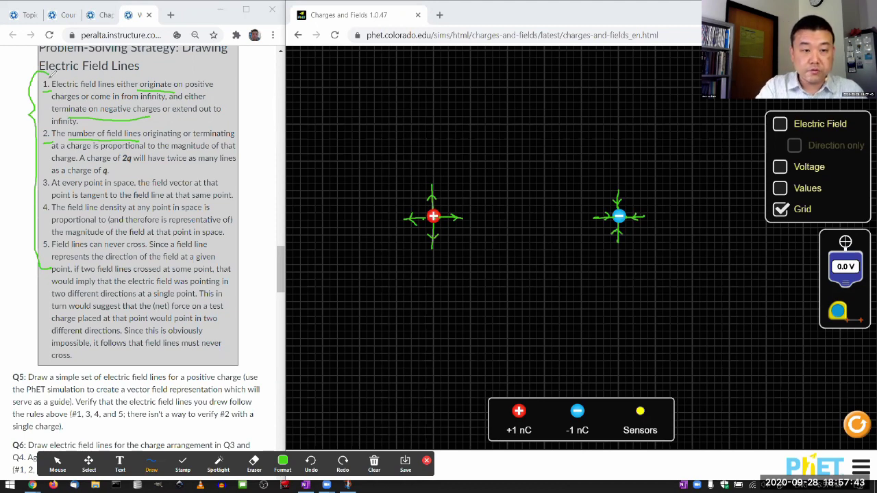
left_click_drag(51, 74, 49, 76)
mouse_move(53, 122)
left_mouse_down()
mouse_move(43, 126)
mouse_move(48, 145)
mouse_move(56, 122)
left_mouse_up()
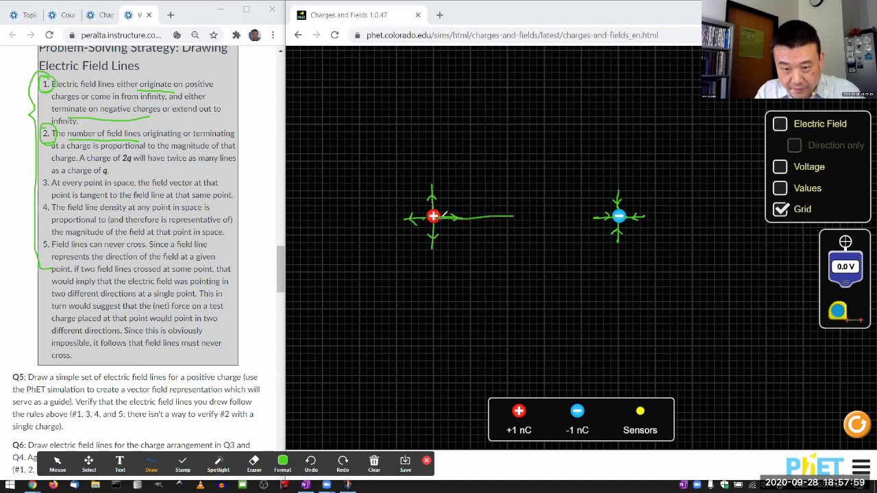
left_click_drag(526, 217, 588, 216)
key("ctrl+z")
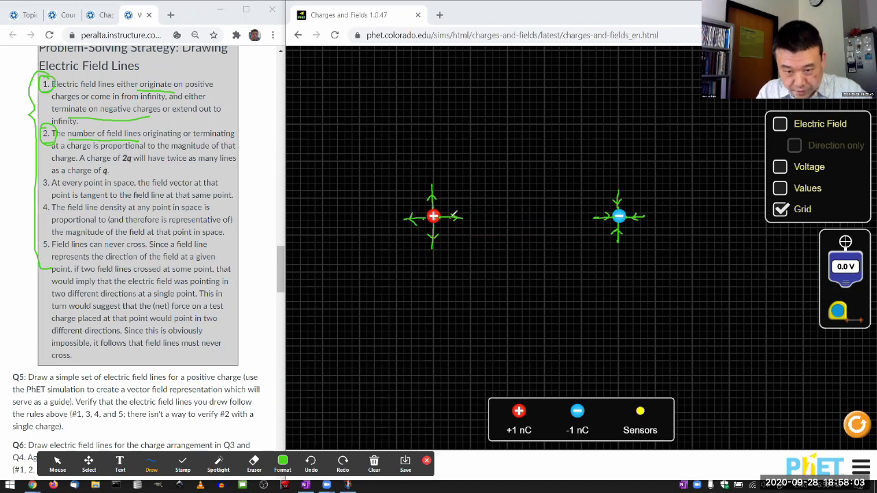
left_click_drag(453, 215, 597, 225)
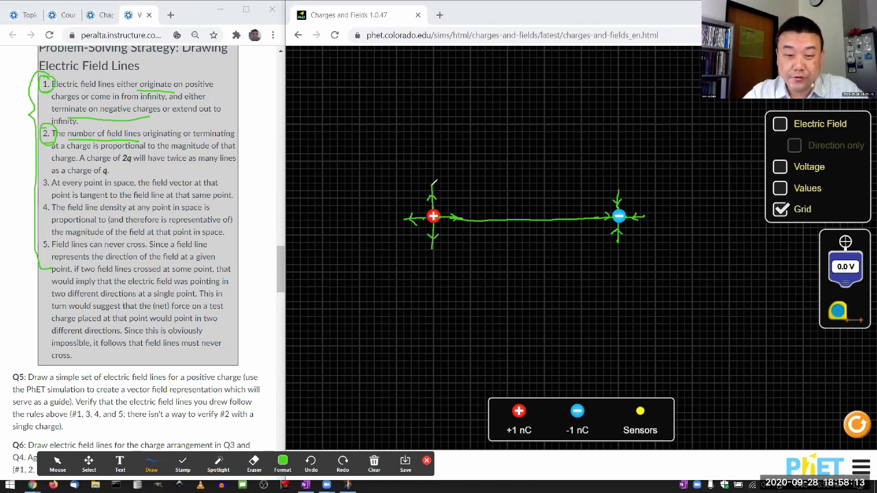
left_click_drag(433, 182, 431, 52)
left_click_drag(619, 197, 610, 52)
mouse_move(59, 73)
left_mouse_down()
mouse_move(60, 147)
mouse_move(70, 74)
left_mouse_up()
key("ctrl+z")
key("ctrl+z")
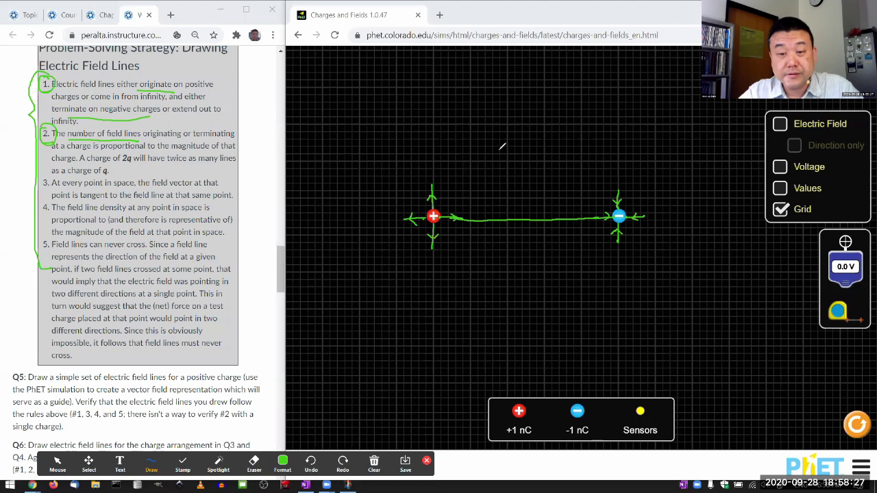
left_click(431, 125)
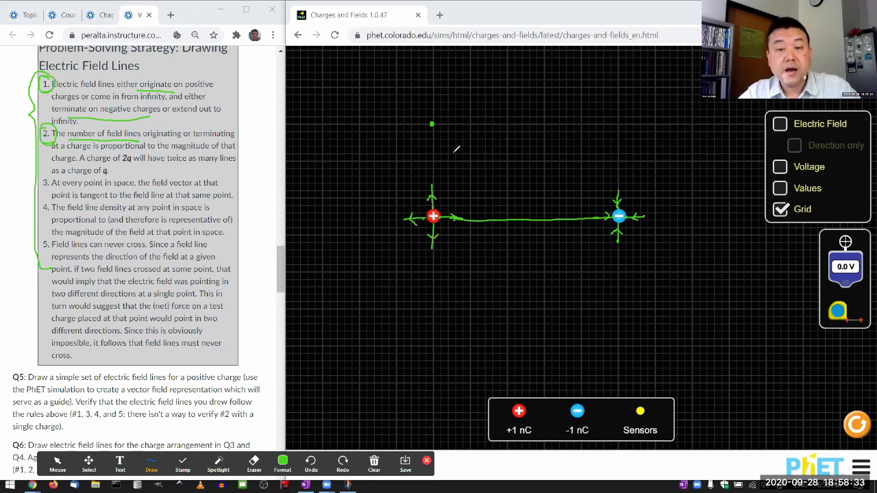
mouse_move(432, 122)
left_mouse_down()
mouse_move(446, 94)
mouse_move(449, 105)
left_mouse_up()
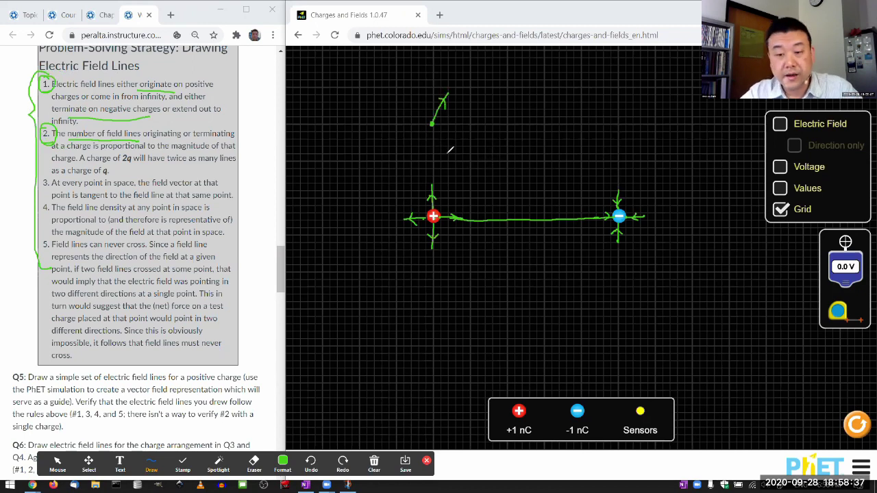
key("ctrl")
key("ctrl+z")
key("ctrl+z")
key("ctrl+z")
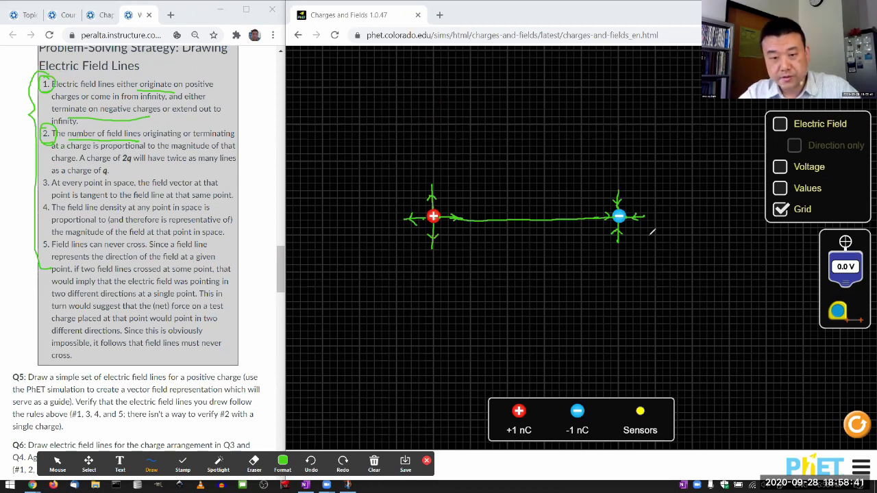
Step: Draw a yellow dashed vertical midline between the two charges
mouse_move(524, 70)
left_mouse_down()
mouse_move(533, 108)
mouse_move(525, 156)
mouse_move(525, 71)
left_mouse_up()
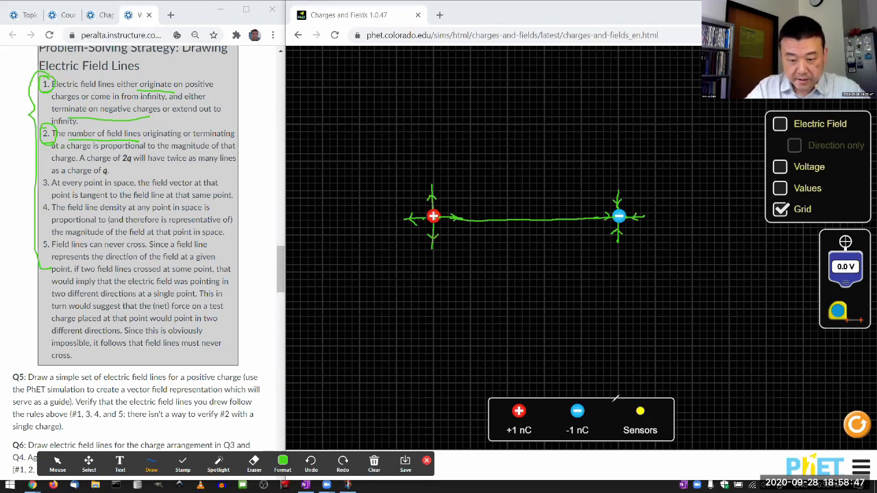
left_click(283, 461)
left_click(334, 350)
left_click_drag(528, 68, 532, 226)
left_click_drag(531, 281, 529, 306)
Step: Switch the pen back to green and draw ticks across the midline, then undo them
left_click(282, 461)
left_click(346, 369)
left_click(557, 137)
left_click_drag(522, 108, 546, 108)
left_click_drag(518, 177, 543, 177)
left_click_drag(518, 267, 539, 272)
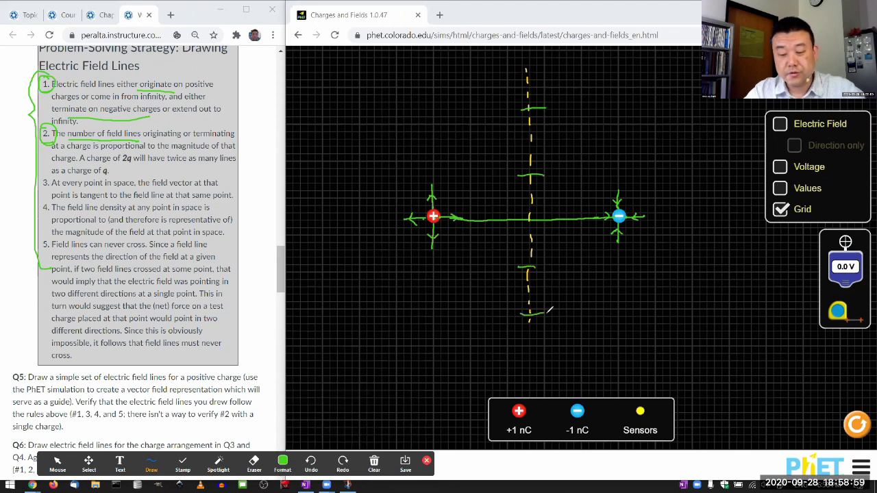
key("ctrl+z")
key("ctrl+z")
key("ctrl+z")
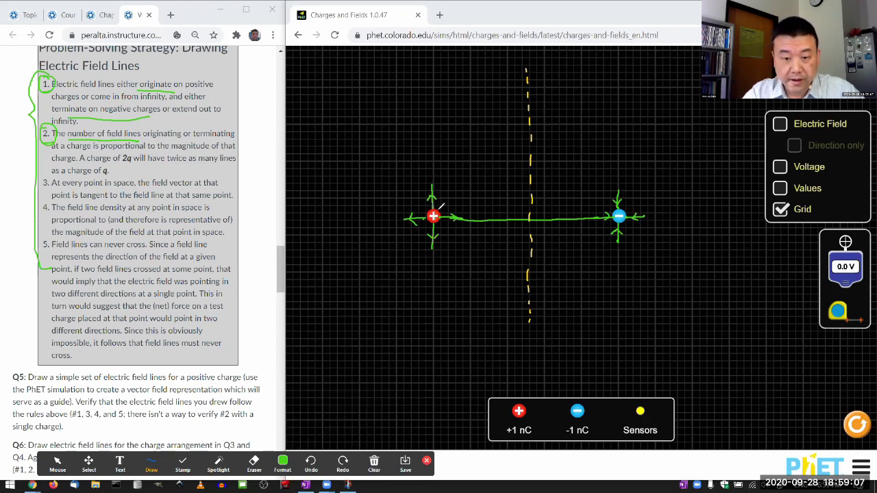
Step: Draw arrowed green field-line loops above and below from the positive to the negative charge
mouse_move(432, 198)
left_mouse_down()
mouse_move(429, 163)
mouse_move(445, 100)
mouse_move(514, 71)
mouse_move(551, 74)
mouse_move(594, 103)
left_mouse_up()
left_click_drag(609, 131, 618, 200)
left_click_drag(519, 65, 522, 74)
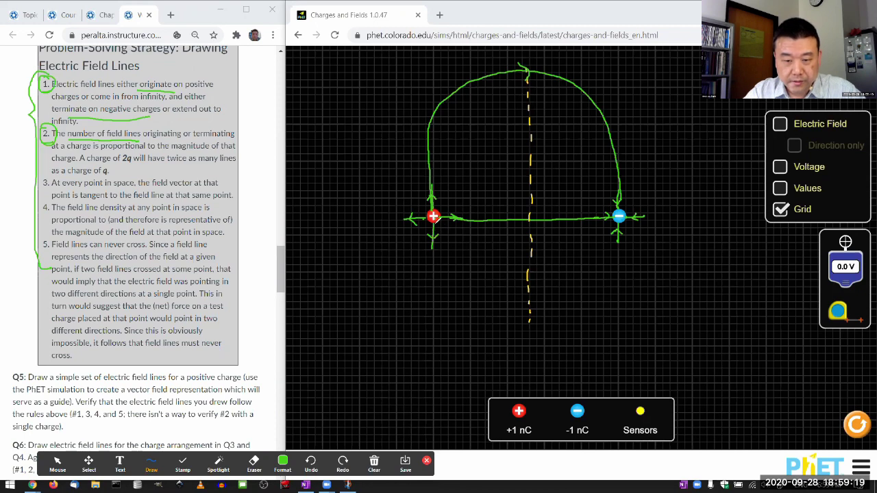
mouse_move(431, 249)
left_mouse_down()
mouse_move(470, 315)
mouse_move(551, 323)
mouse_move(601, 290)
left_mouse_up()
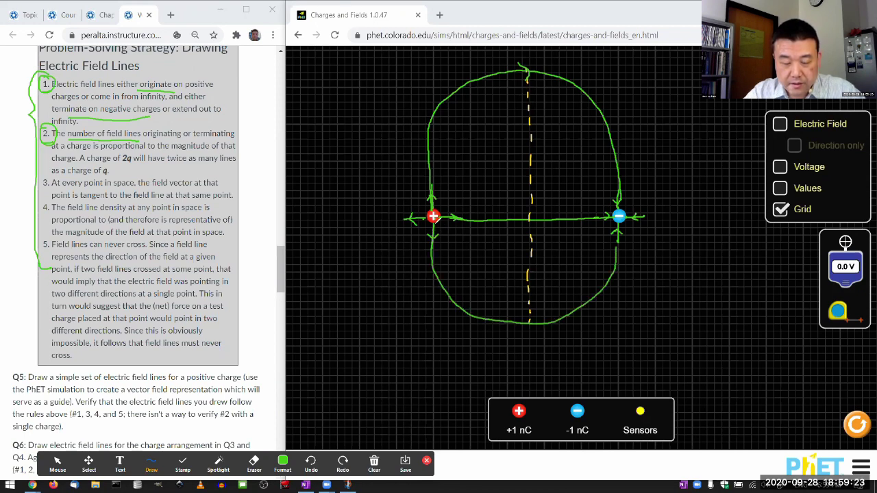
mouse_move(533, 322)
left_mouse_down()
mouse_move(527, 313)
mouse_move(537, 338)
left_mouse_up()
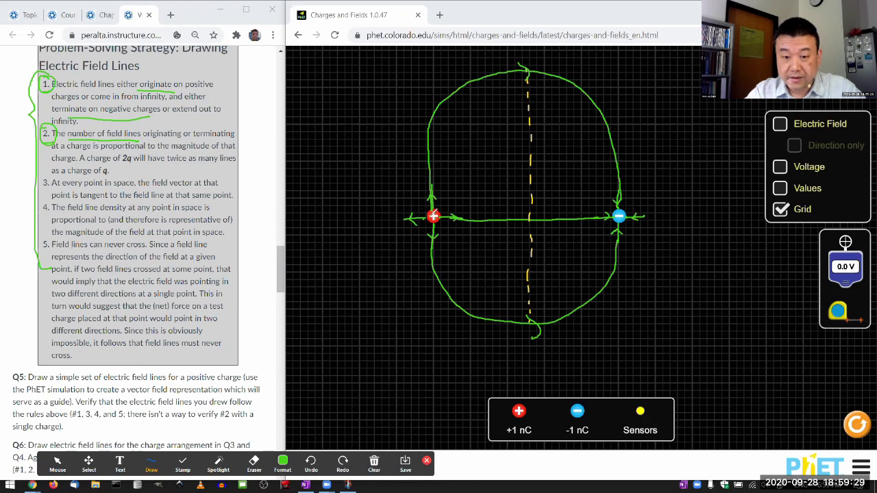
Step: Draw arrowed outer field lines leaving +1 nC leftward and entering −1 nC from the right
mouse_move(433, 218)
left_mouse_down()
mouse_move(291, 220)
mouse_move(317, 214)
mouse_move(321, 231)
left_mouse_up()
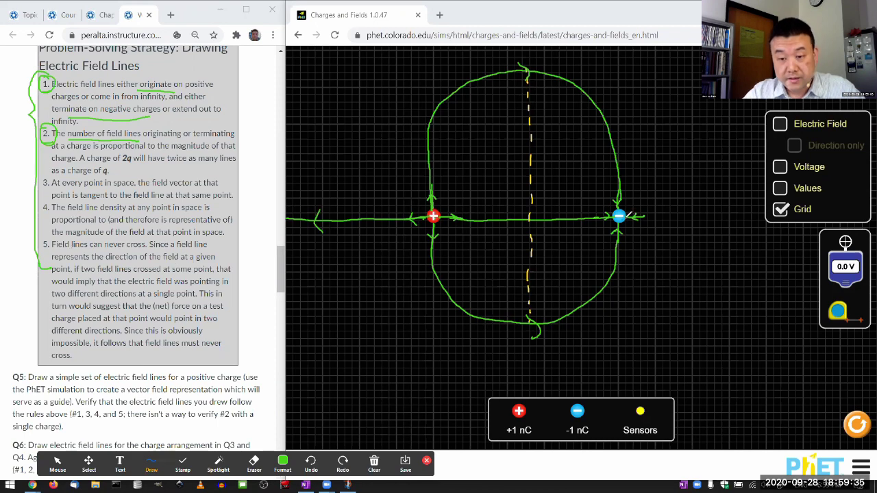
left_click_drag(627, 215, 813, 210)
left_click_drag(725, 204, 727, 227)
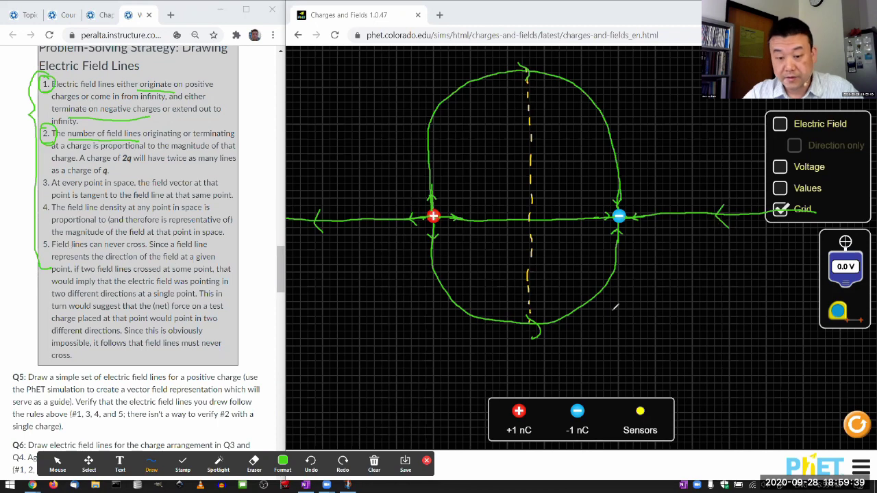
left_click(58, 463)
left_click(781, 125)
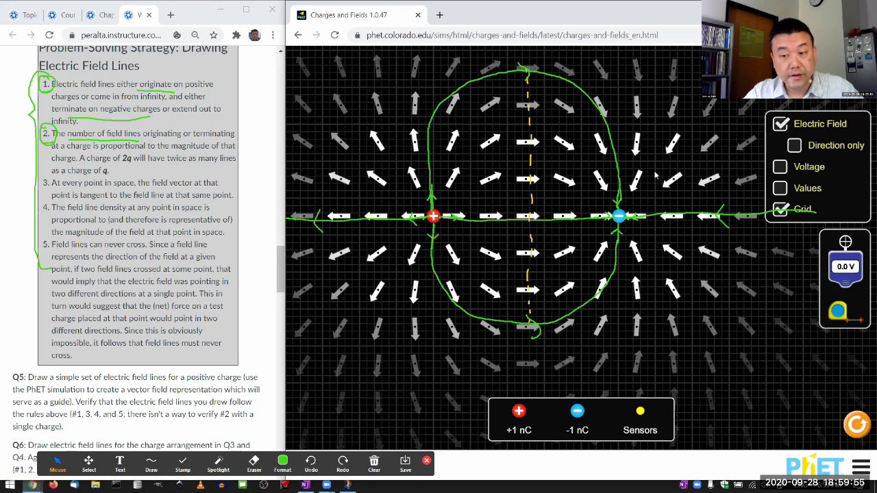
left_click(781, 124)
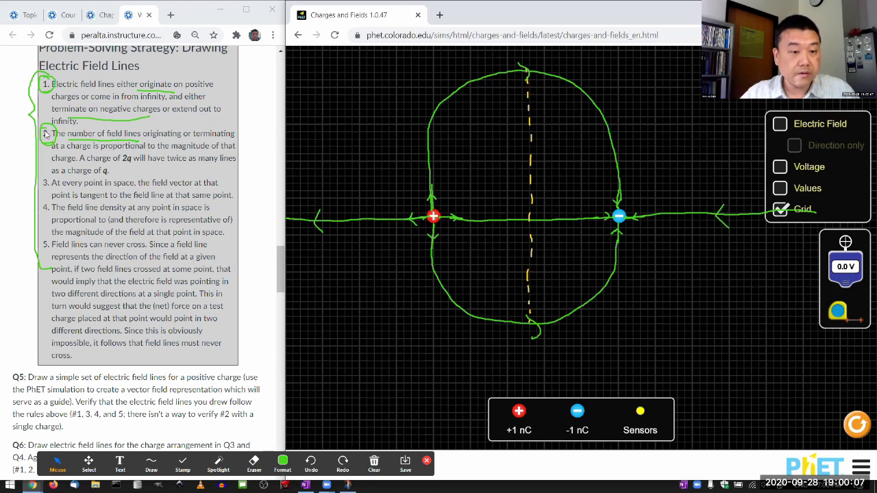
Step: Highlight the text of rule 2 and the opening of rule 5, then clear the selection
left_click_drag(52, 134, 127, 158)
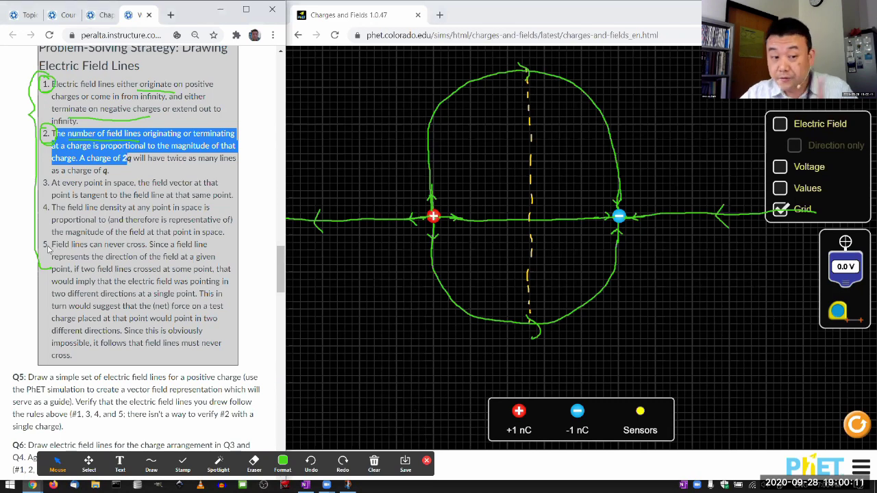
left_click_drag(54, 245, 113, 282)
left_click(117, 293)
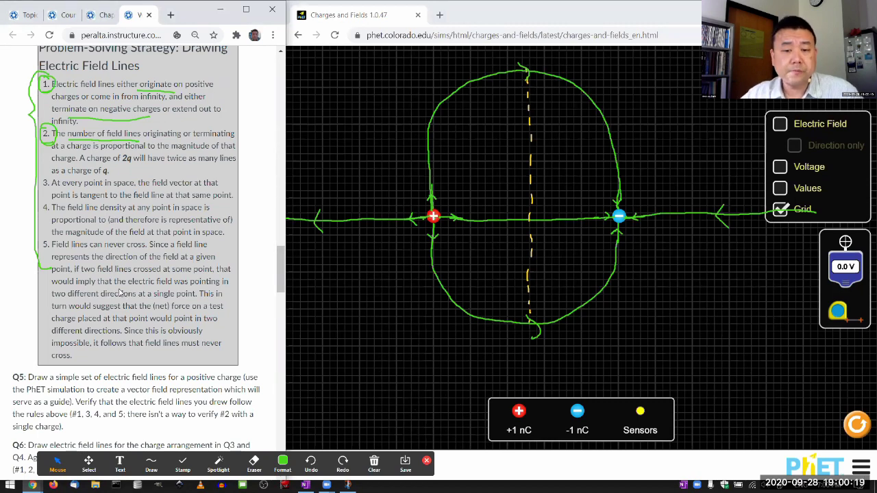
scroll(94, 302, "down", 1)
scroll(94, 302, "down", 4)
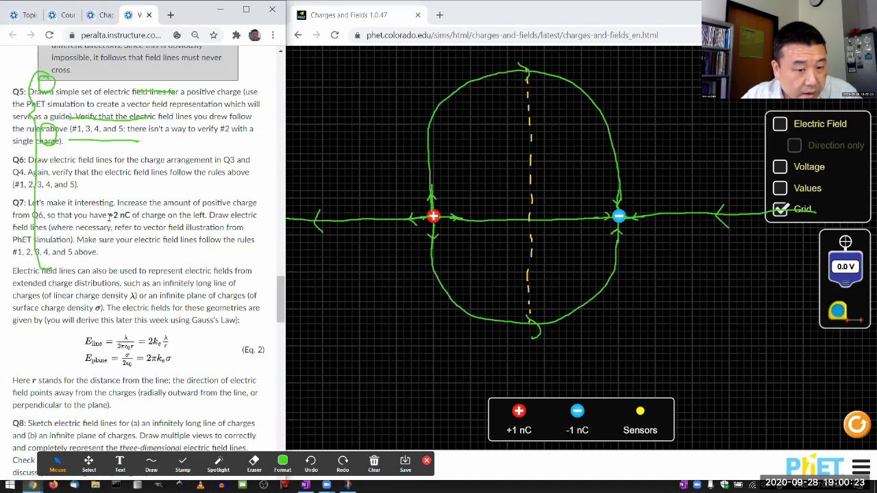
scroll(142, 261, "up", 4)
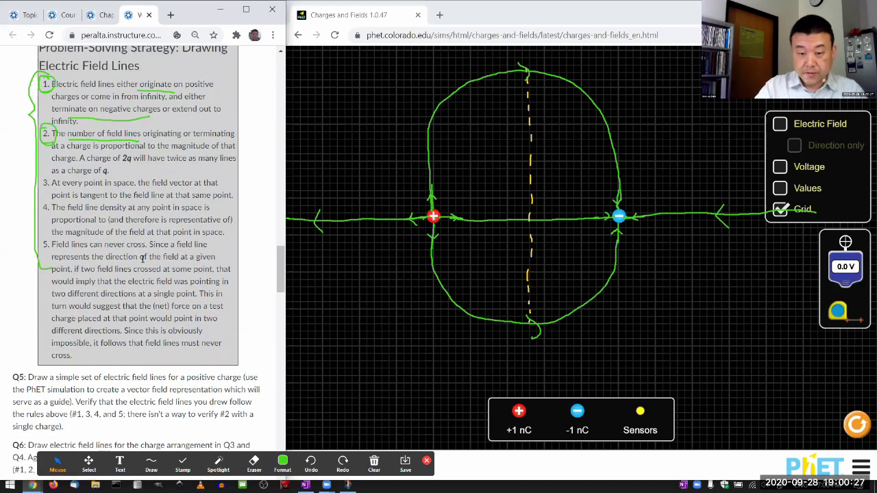
Step: Drag a second +1 nC charge onto the existing positive charge and return to the pen
left_click_drag(519, 411, 434, 219)
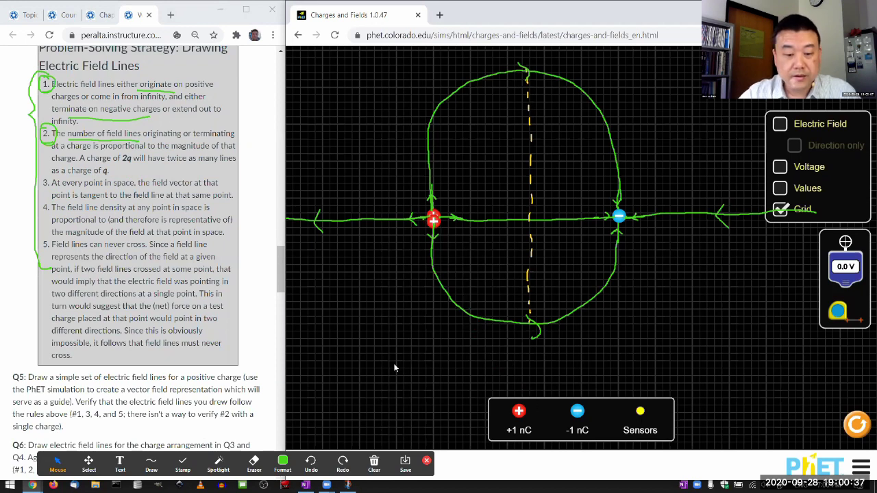
left_click(283, 462)
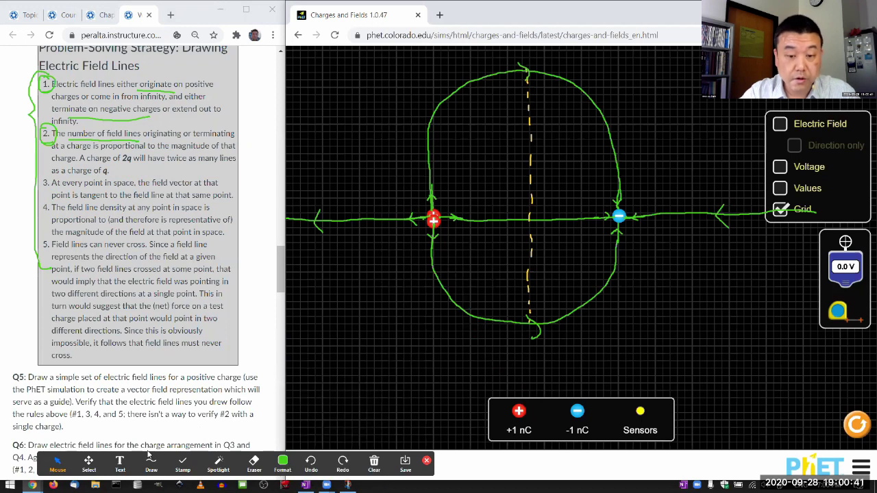
left_click(150, 459)
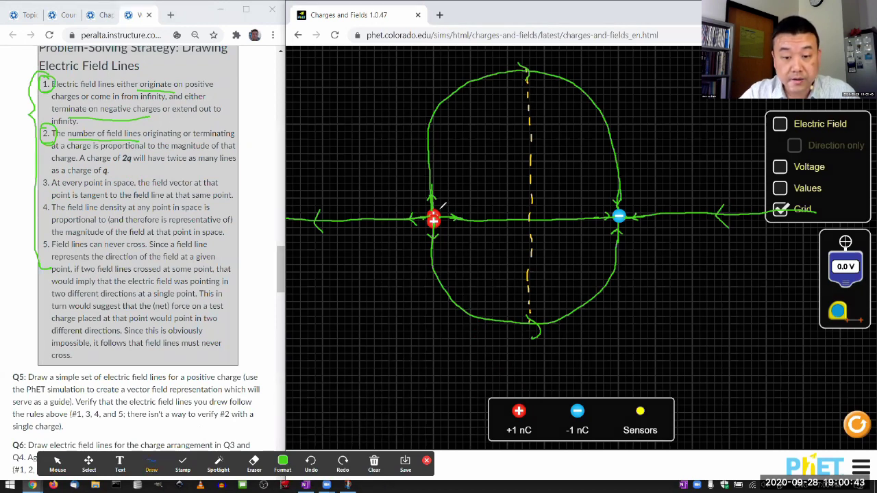
Step: Sketch short arrowed field lines up-right, up-left and below the doubled charge, undoing a stray long stroke
mouse_move(440, 208)
left_mouse_down()
mouse_move(472, 163)
mouse_move(467, 184)
left_mouse_up()
mouse_move(402, 192)
left_mouse_down()
mouse_move(430, 205)
mouse_move(410, 202)
mouse_move(466, 246)
mouse_move(450, 240)
mouse_move(399, 259)
mouse_move(409, 252)
left_mouse_up()
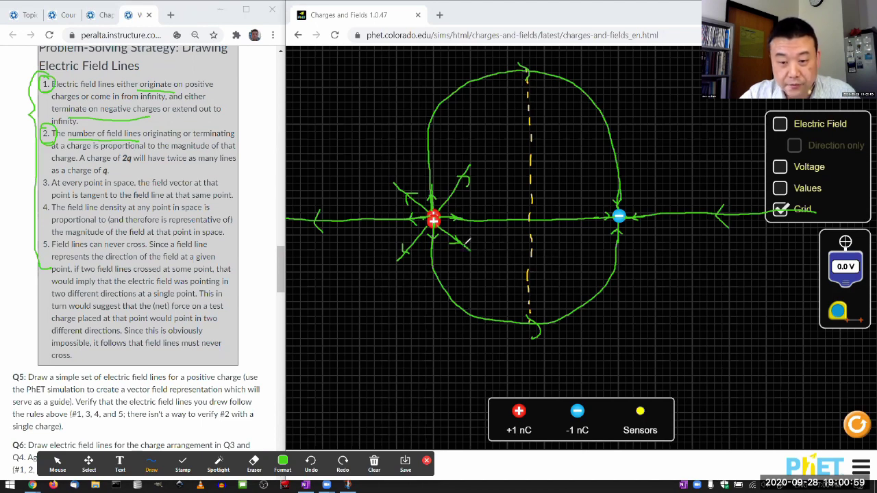
mouse_move(488, 257)
left_mouse_down()
mouse_move(540, 265)
mouse_move(606, 228)
left_mouse_up()
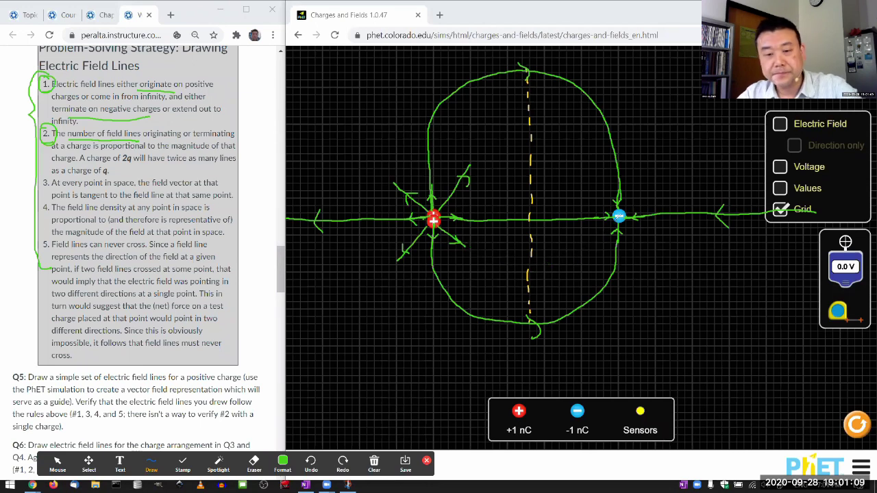
mouse_move(468, 244)
left_mouse_down()
mouse_move(551, 312)
mouse_move(588, 323)
mouse_move(644, 353)
left_mouse_up()
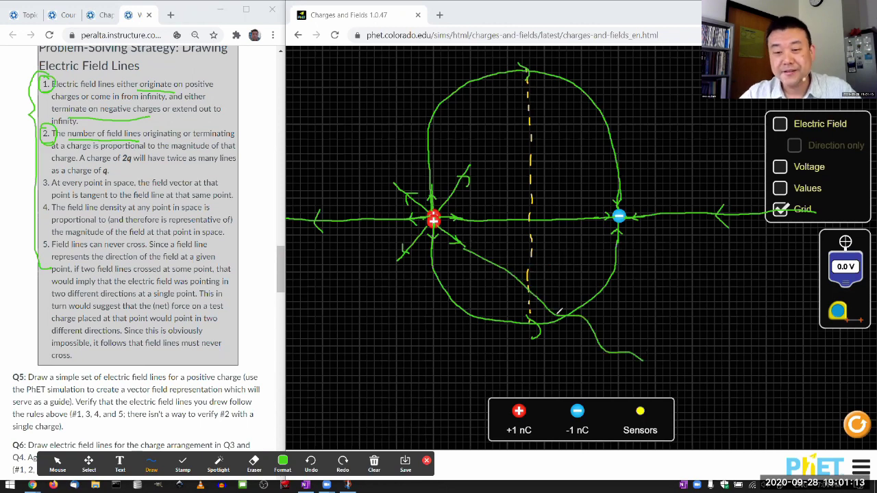
key("ctrl")
key("ctrl+z")
key("ctrl+z")
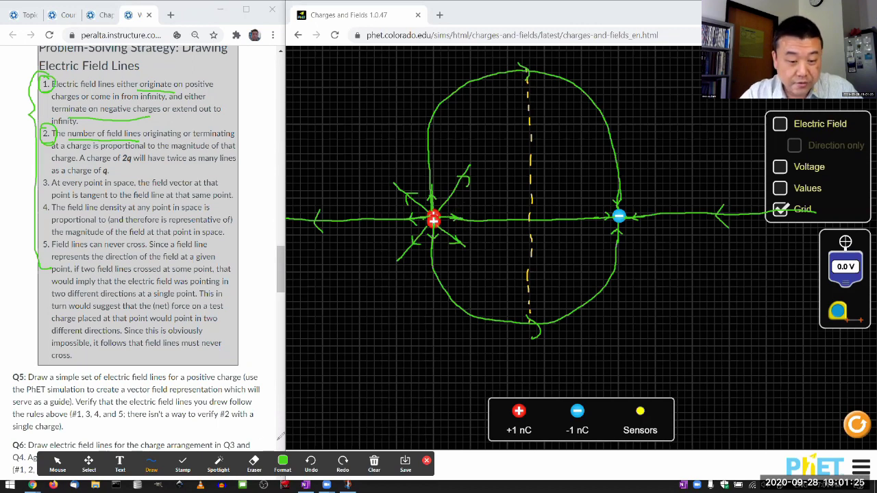
Step: Erase the old lower loop and the large upper arc between the charges
left_click(253, 463)
mouse_move(496, 352)
left_mouse_down()
mouse_move(509, 310)
mouse_move(542, 329)
left_mouse_up()
left_click(523, 54)
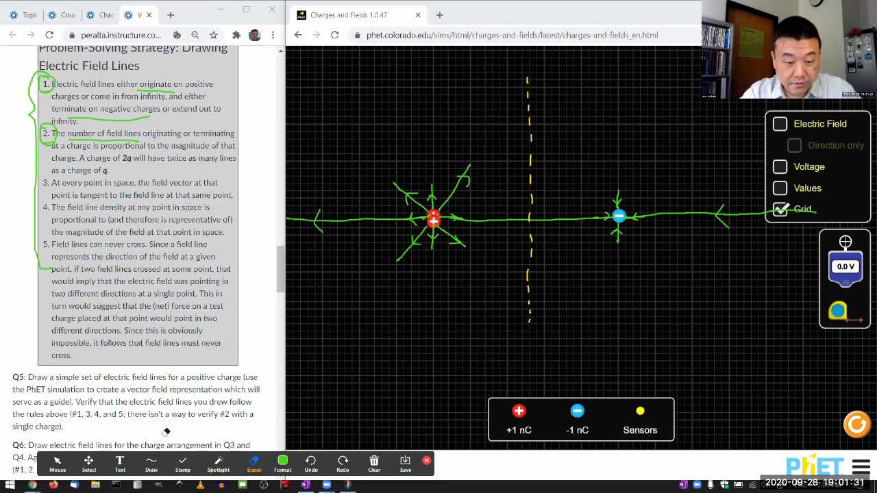
left_click(152, 463)
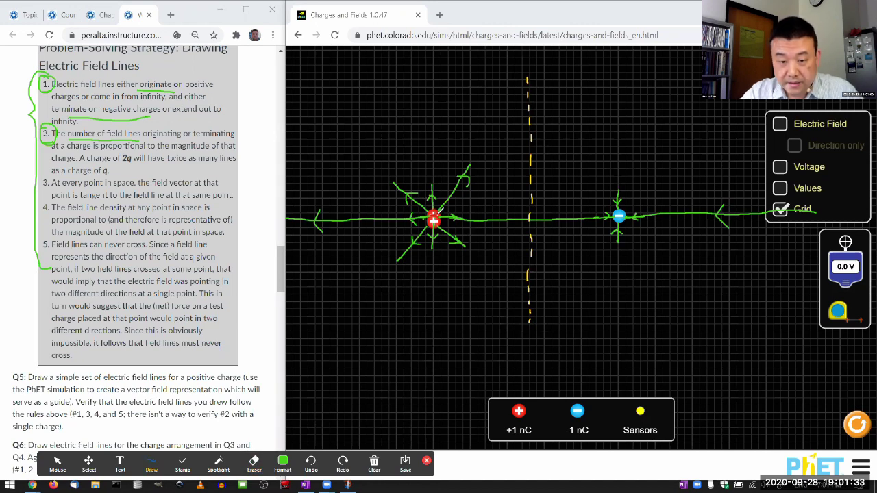
Step: Redraw arrowed upper and lower field lines from +q to −q and start a line curving down
mouse_move(463, 180)
left_mouse_down()
mouse_move(534, 152)
mouse_move(572, 160)
mouse_move(609, 176)
mouse_move(619, 198)
left_mouse_up()
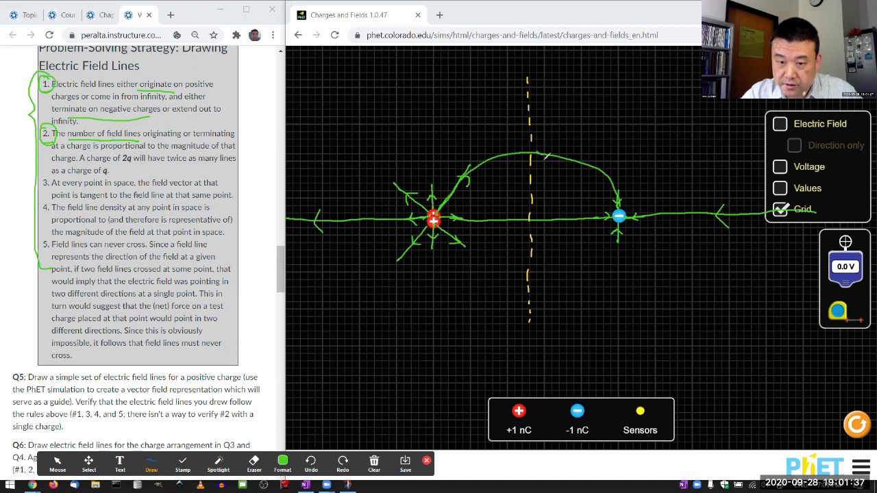
left_click_drag(536, 153, 539, 165)
mouse_move(439, 222)
left_mouse_down()
mouse_move(516, 262)
mouse_move(542, 264)
mouse_move(598, 259)
mouse_move(620, 232)
left_mouse_up()
left_click_drag(540, 259, 542, 277)
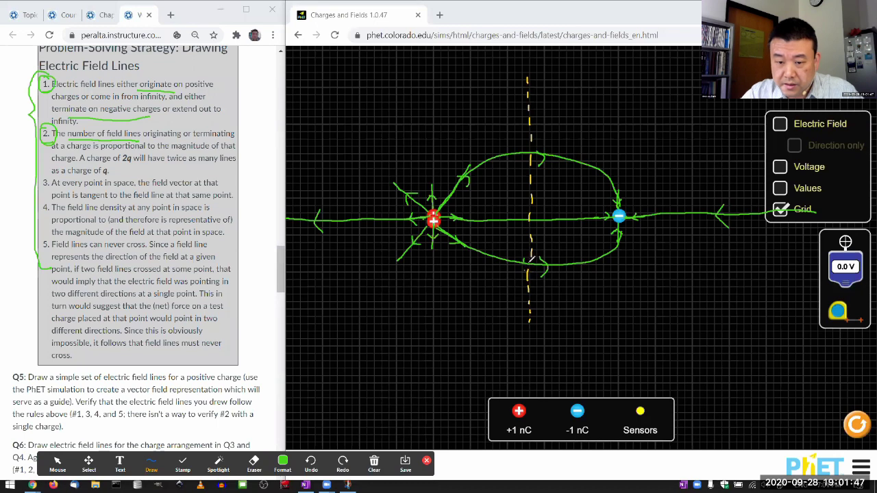
left_click_drag(529, 261, 560, 257)
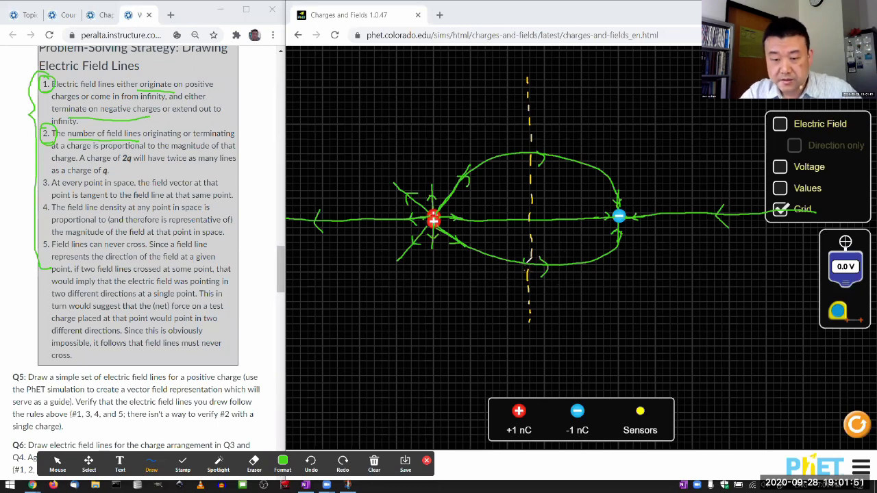
left_click_drag(539, 267, 564, 275)
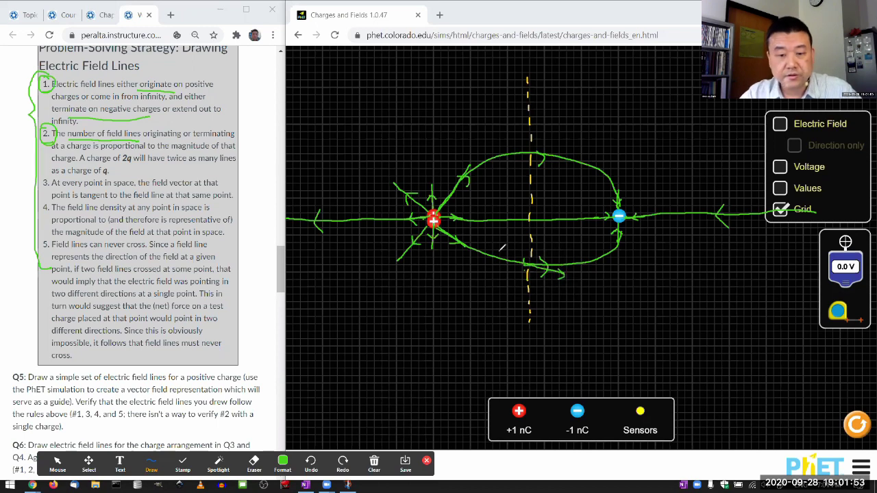
mouse_move(433, 221)
left_mouse_down()
mouse_move(457, 310)
mouse_move(539, 356)
left_mouse_up()
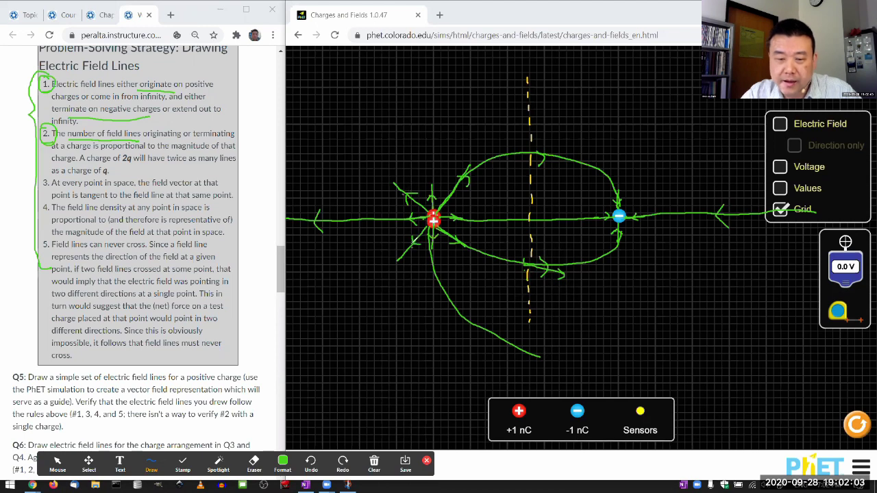
Step: Add arrowed field lines heading down-left and up-left from the positive charge
mouse_move(396, 262)
left_mouse_down()
mouse_move(382, 288)
mouse_move(364, 418)
left_mouse_up()
left_click_drag(350, 374, 360, 393)
mouse_move(407, 192)
left_mouse_down()
mouse_move(335, 109)
mouse_move(328, 79)
left_mouse_up()
mouse_move(326, 127)
left_mouse_down()
mouse_move(335, 104)
mouse_move(353, 108)
left_mouse_up()
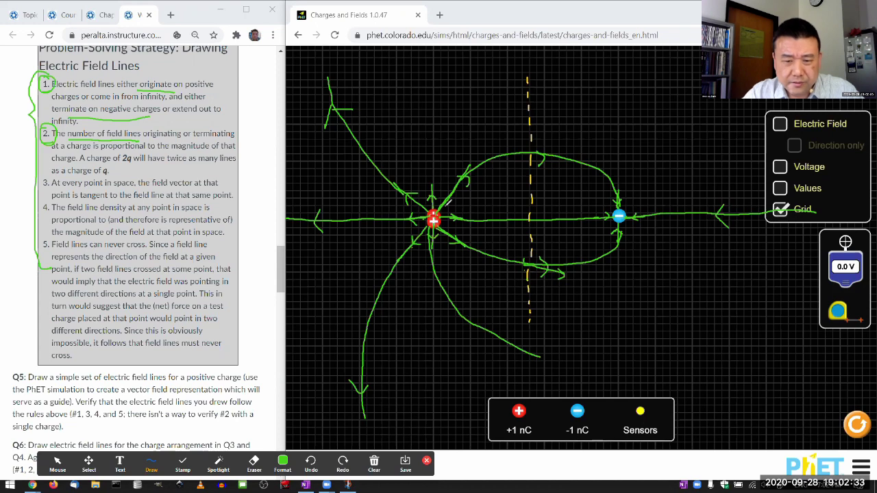
Step: Add arrowed field lines curving up-right and down-right from the positive charge
mouse_move(431, 212)
left_mouse_down()
mouse_move(429, 182)
mouse_move(463, 131)
mouse_move(550, 71)
mouse_move(627, 59)
left_mouse_up()
left_click_drag(560, 59, 563, 80)
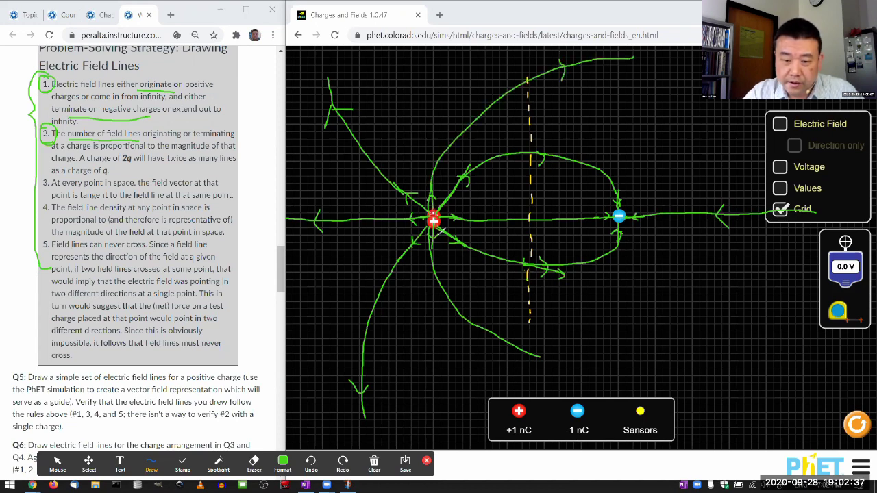
mouse_move(433, 218)
left_mouse_down()
mouse_move(444, 277)
mouse_move(468, 318)
mouse_move(506, 349)
mouse_move(561, 371)
mouse_move(705, 373)
left_mouse_up()
left_click_drag(638, 357, 644, 376)
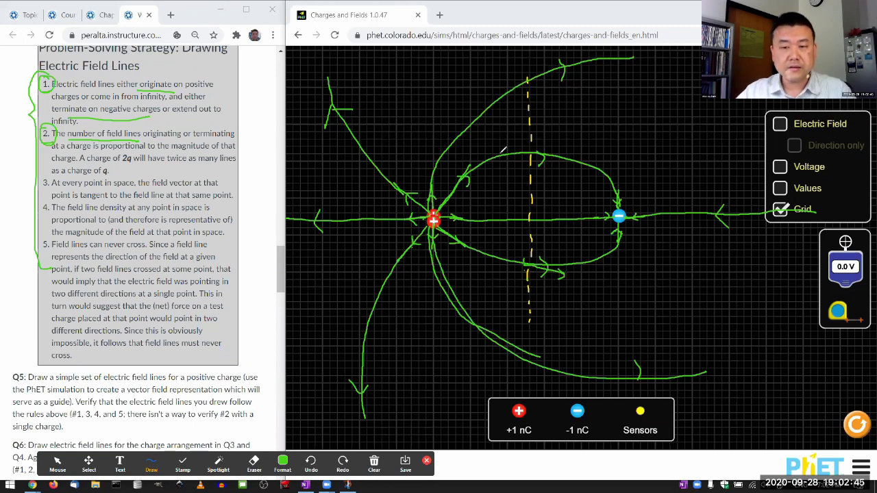
left_click(63, 464)
Step: Turn on the Electric Field checkbox to show vector arrows around the two charges
left_click(781, 124)
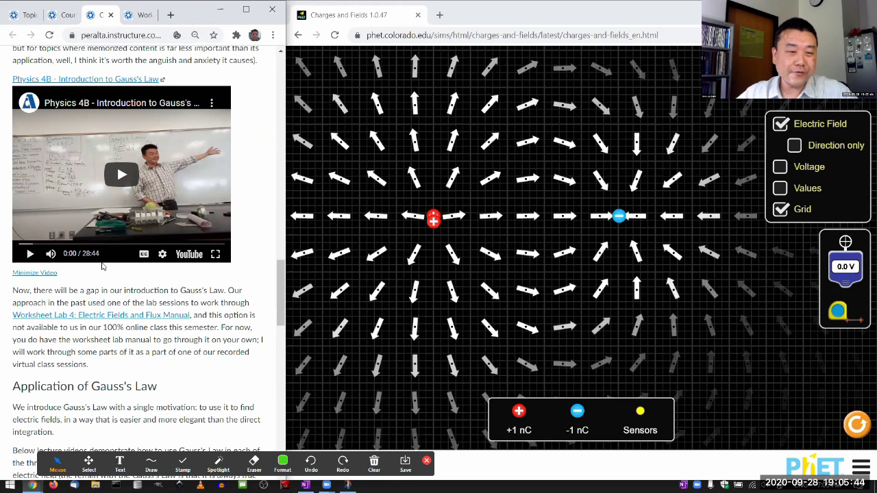
Step: From Modules, open Chapter 5 Readings and Lectures, Part 1 in a tab, browse it, and close it
left_click(62, 15)
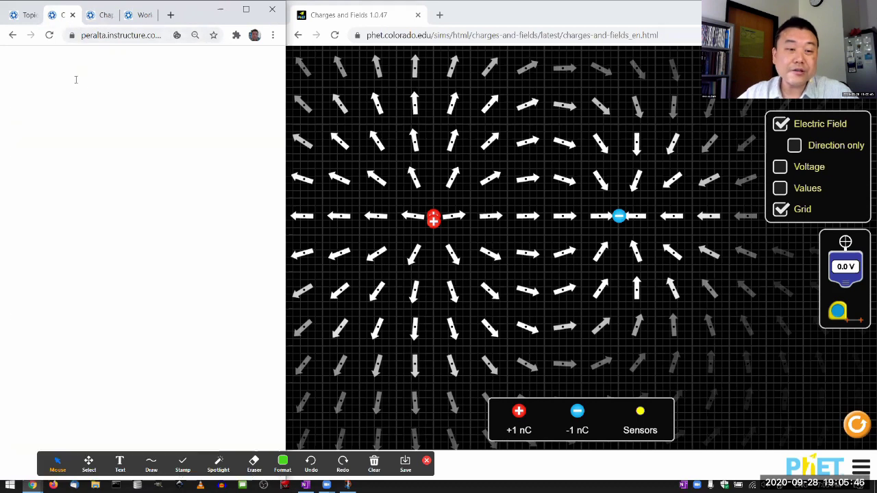
scroll(114, 254, "up", 5)
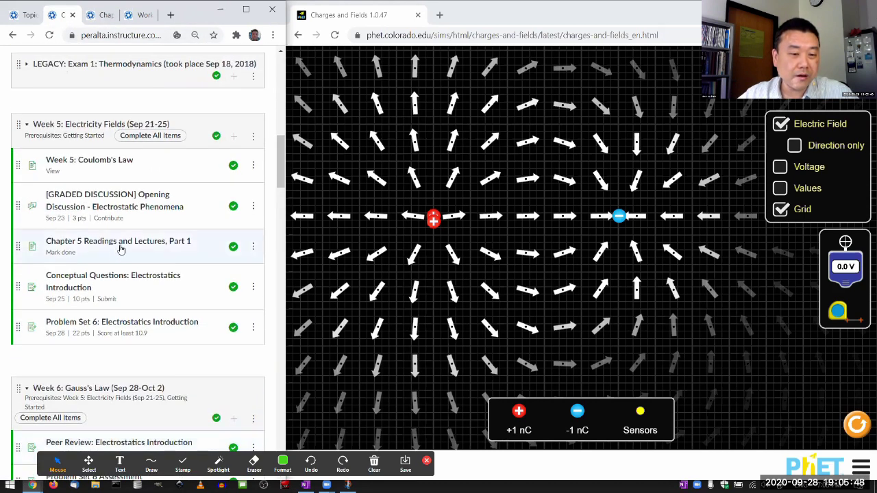
left_click(121, 244, "ctrl")
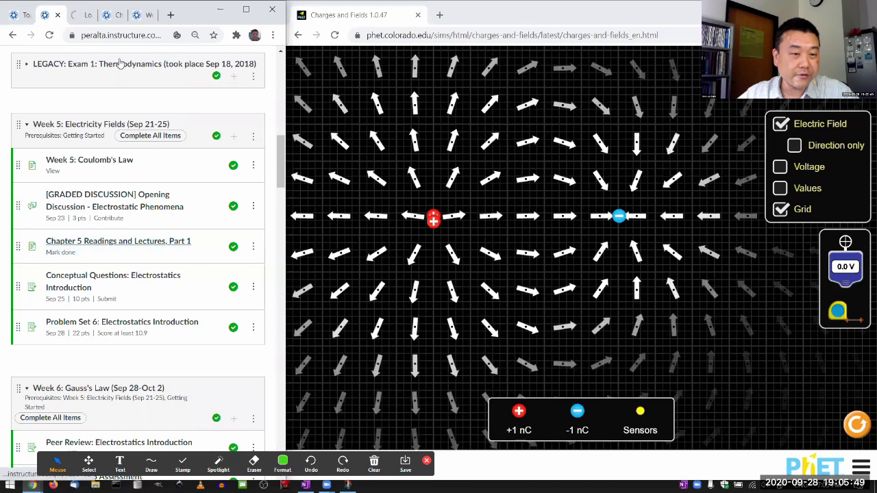
left_click(80, 15)
scroll(143, 357, "down", 6)
scroll(143, 358, "down", 20)
scroll(135, 346, "down", 15)
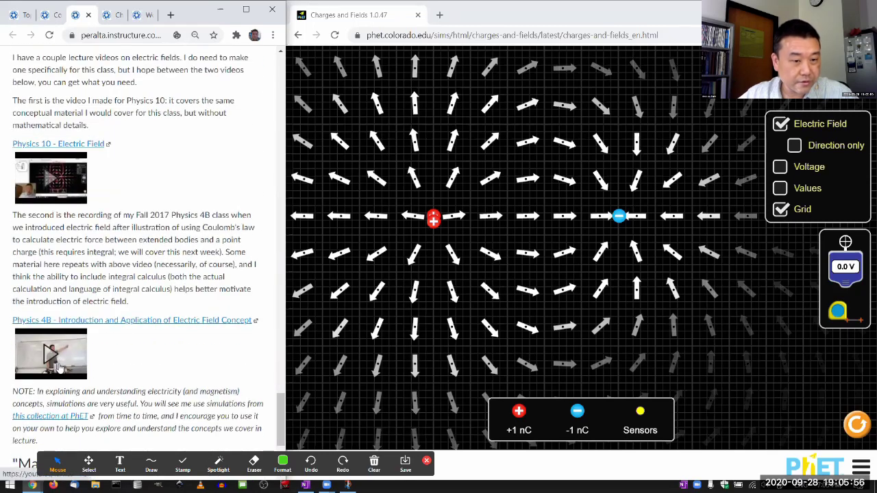
scroll(60, 367, "down", 3)
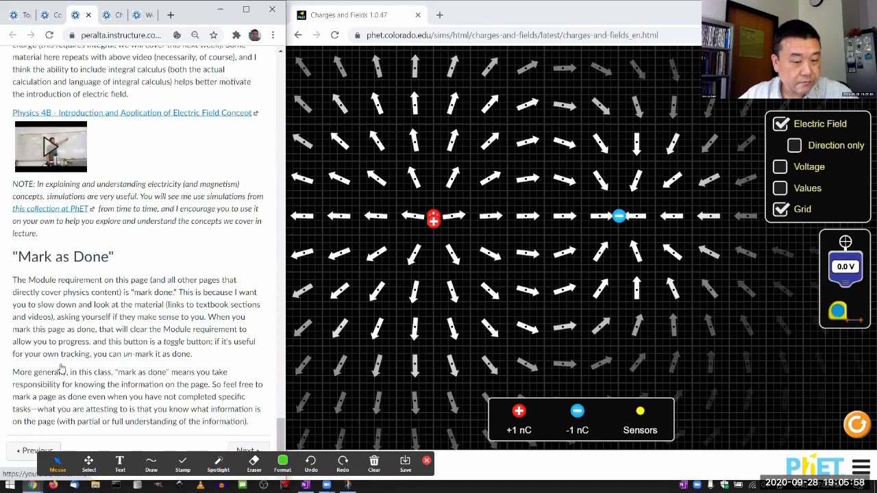
scroll(72, 353, "up", 3)
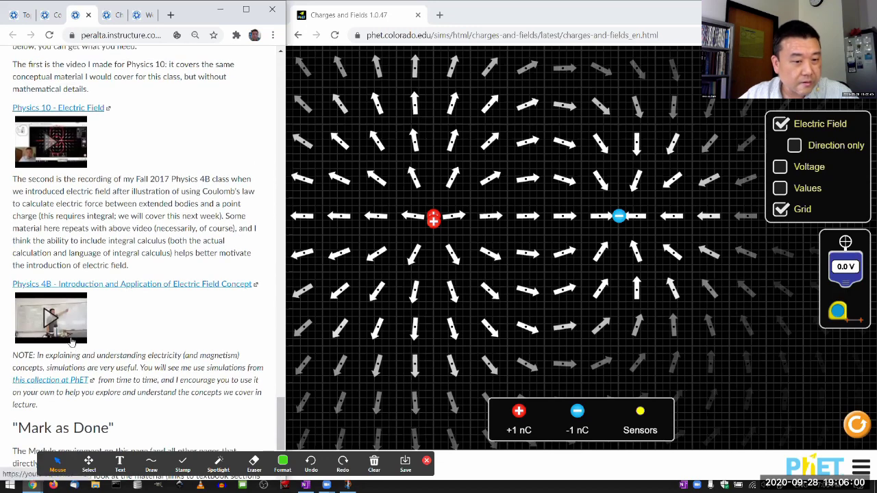
scroll(77, 346, "up", 3)
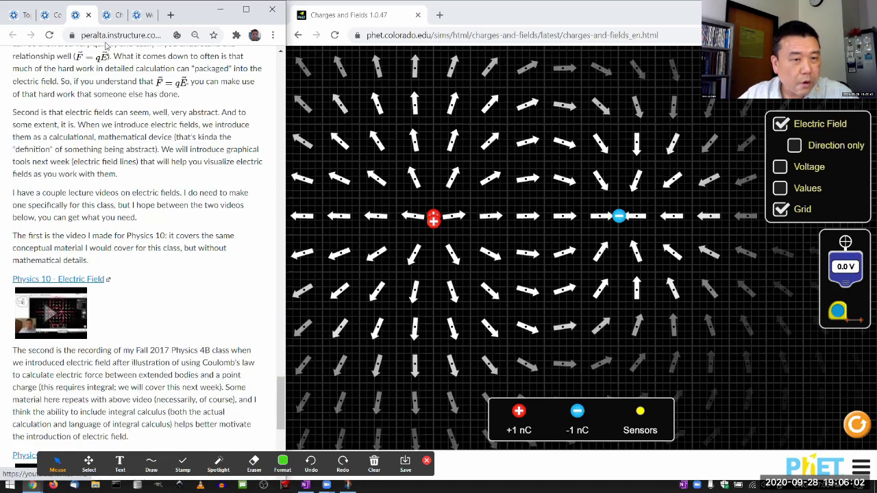
left_click(88, 14)
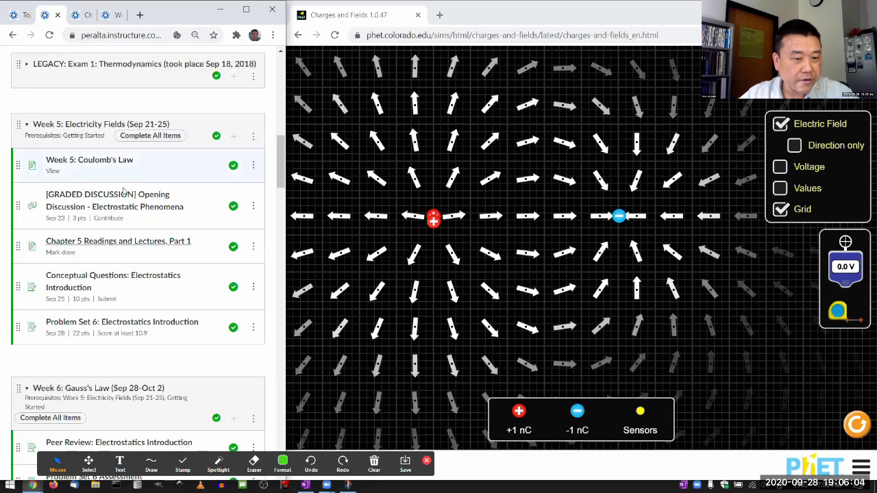
Step: Open Chapter 5 Readings and Lectures, Part 2 and expand the Introduction to Electric Field Lines video
scroll(130, 245, "down", 6)
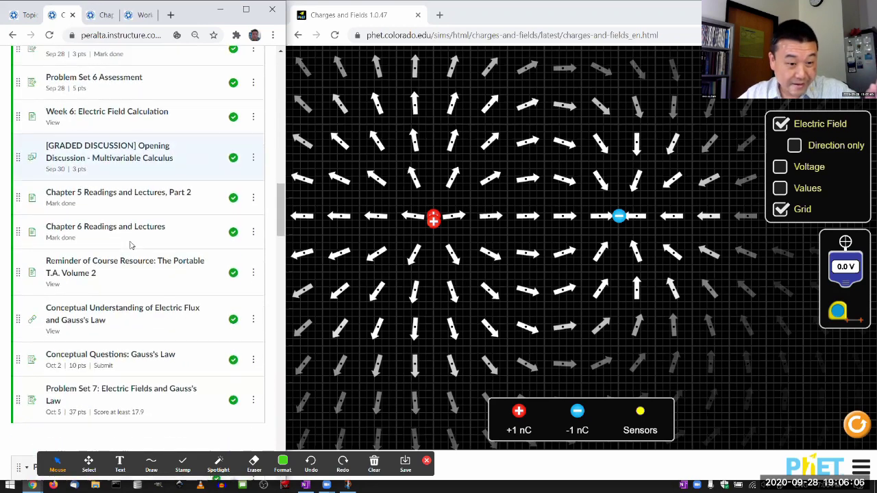
middle_click(126, 194)
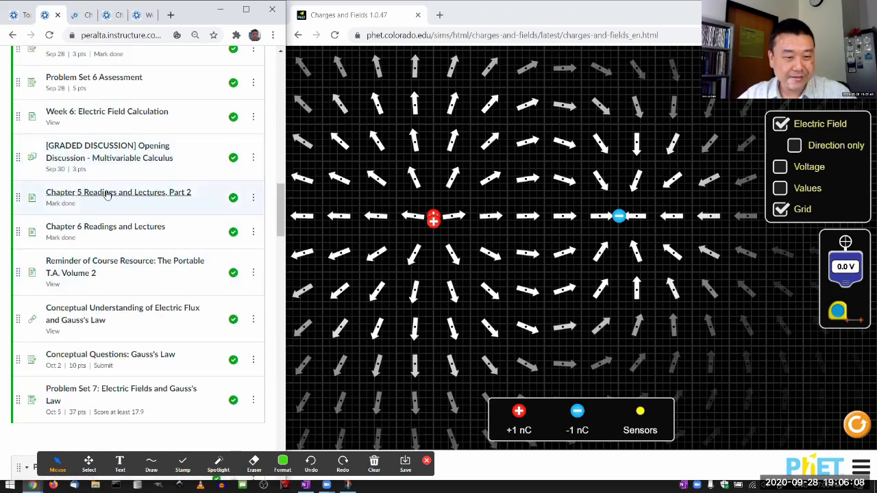
left_click(79, 14)
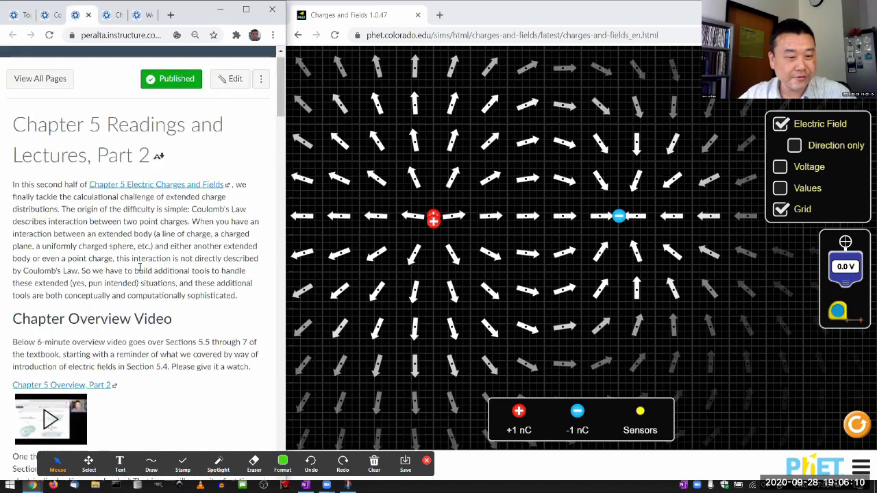
scroll(134, 262, "down", 5)
scroll(132, 262, "down", 20)
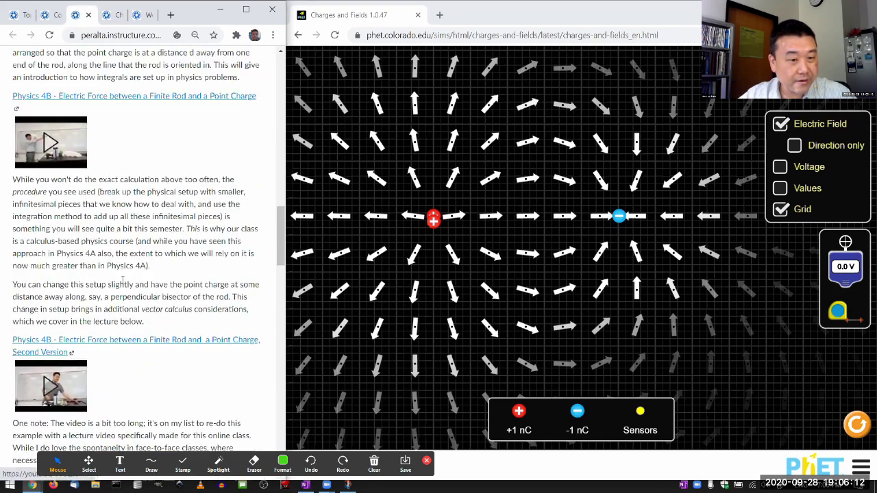
scroll(116, 263, "up", 3)
scroll(116, 262, "down", 12)
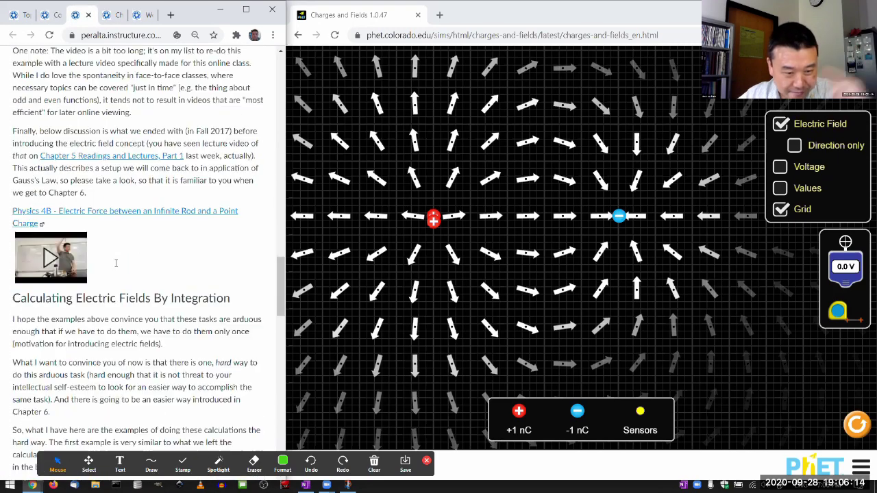
scroll(115, 259, "down", 9)
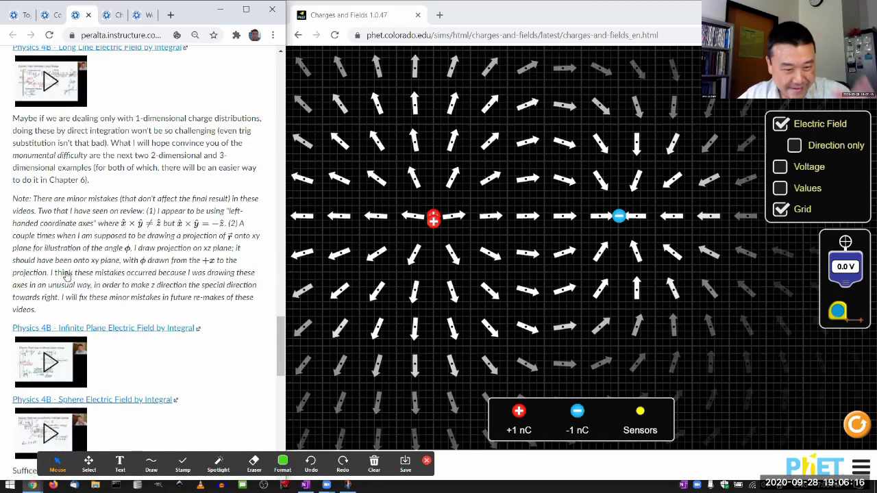
scroll(67, 276, "down", 5)
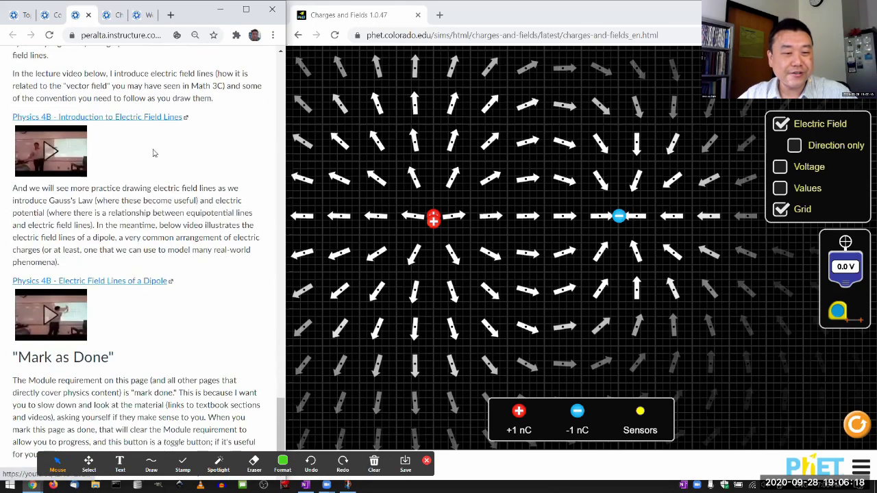
left_click(72, 151)
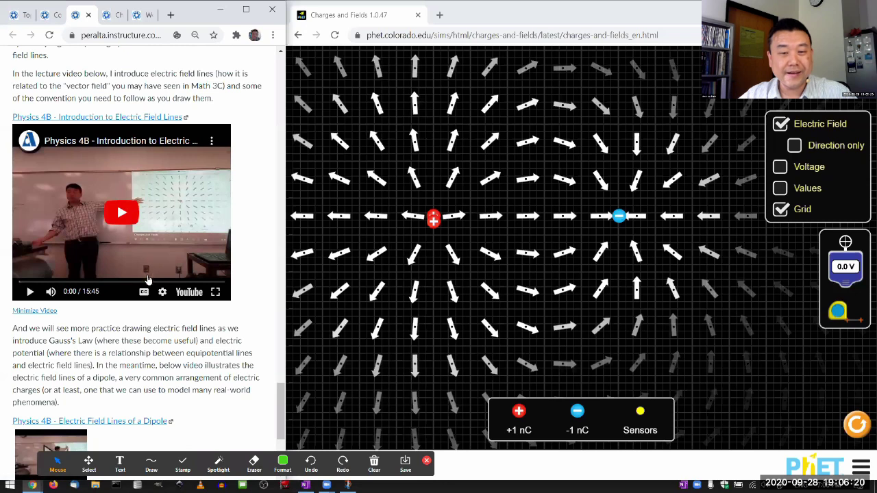